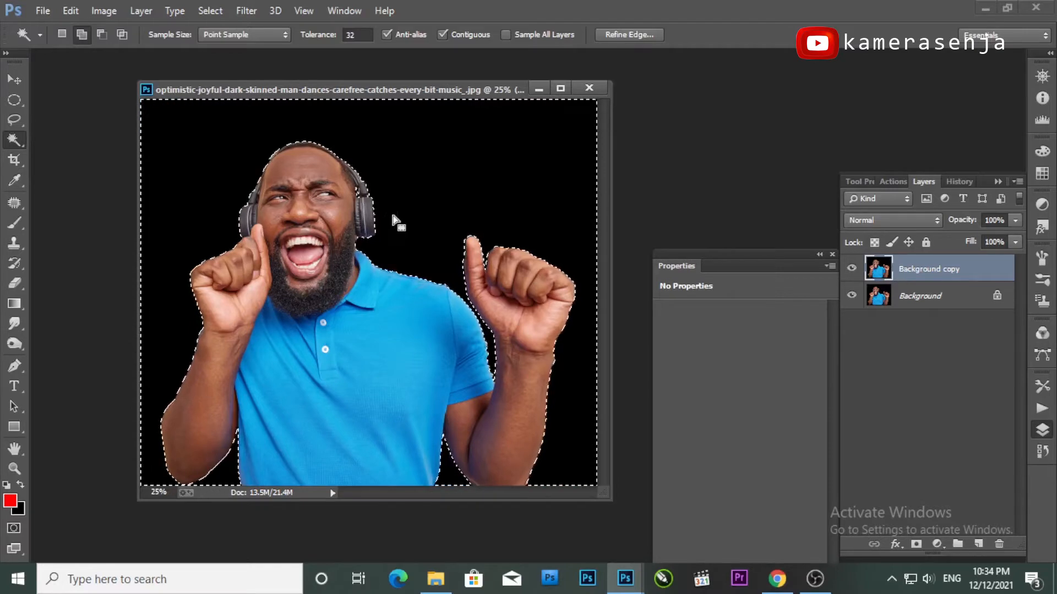
Feather the black background selection, then invert it to select the man
{"action": "right_click", "coordinate": [398, 201]}
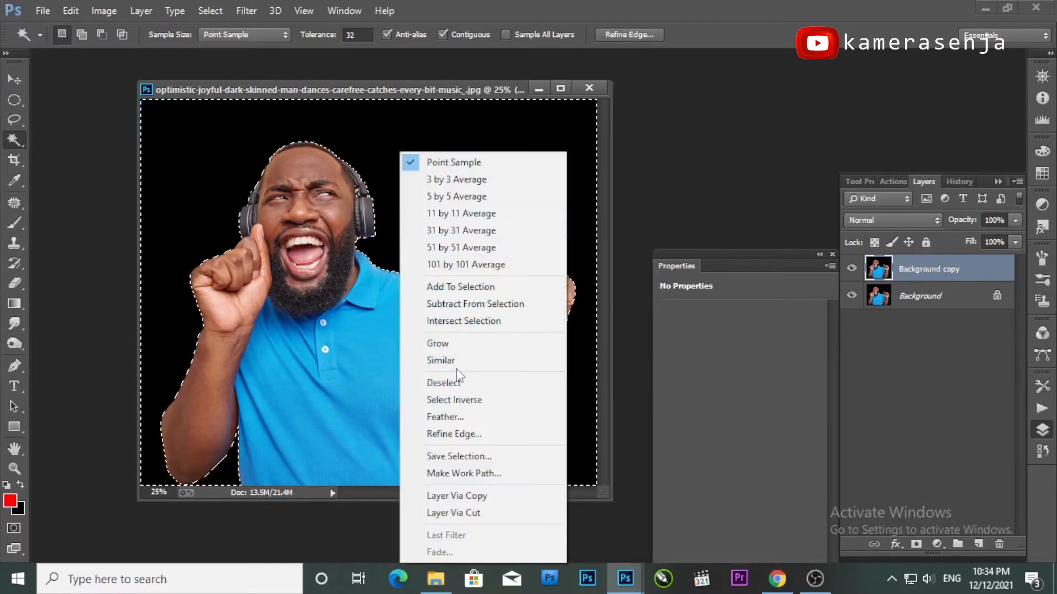
{"action": "left_click", "coordinate": [454, 418]}
{"action": "left_click", "coordinate": [603, 199]}
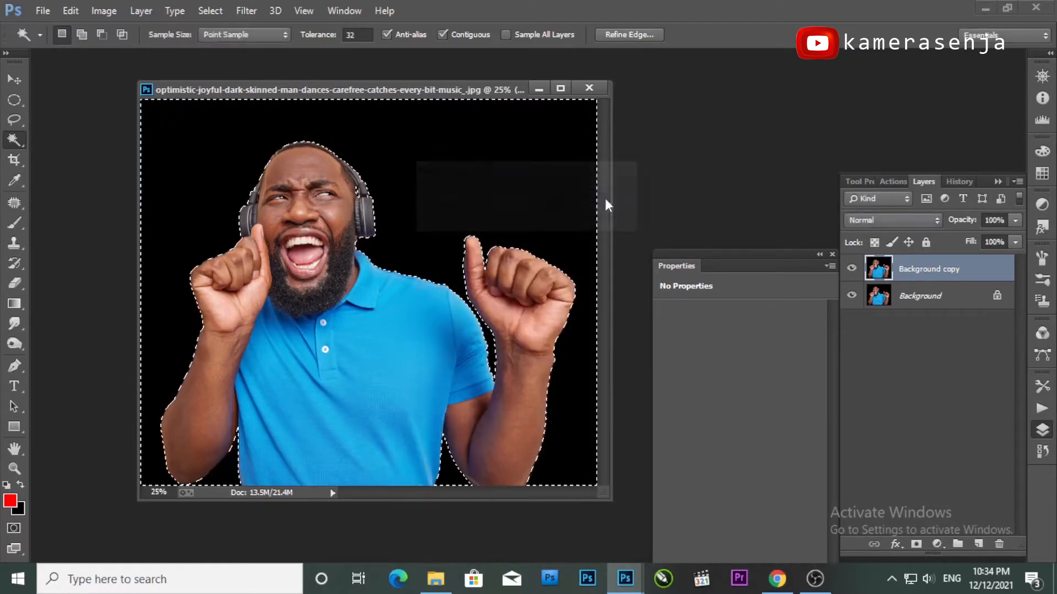
{"action": "left_click", "coordinate": [207, 13]}
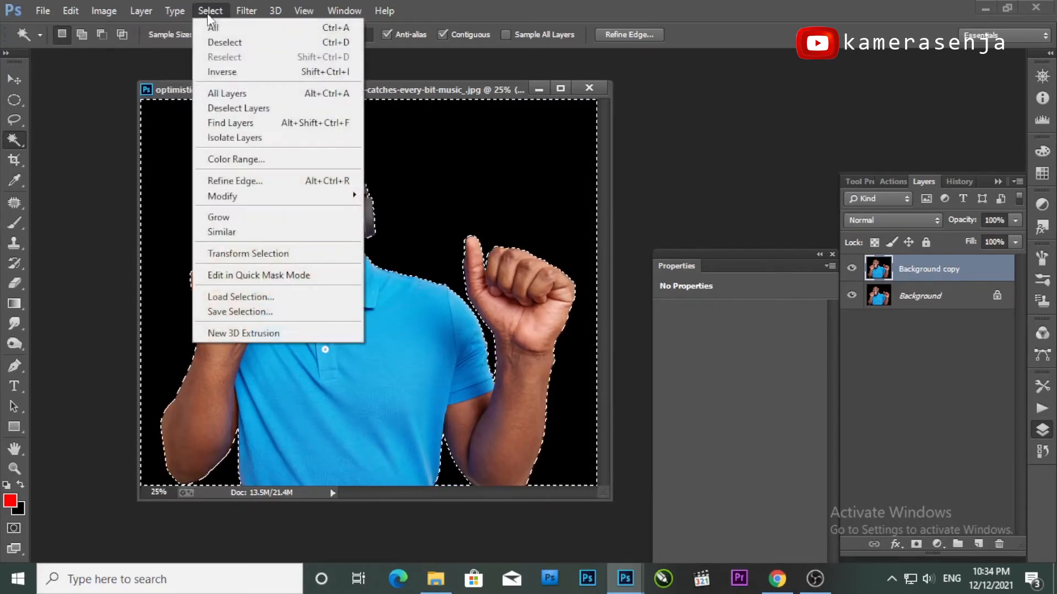
{"action": "left_click", "coordinate": [222, 72]}
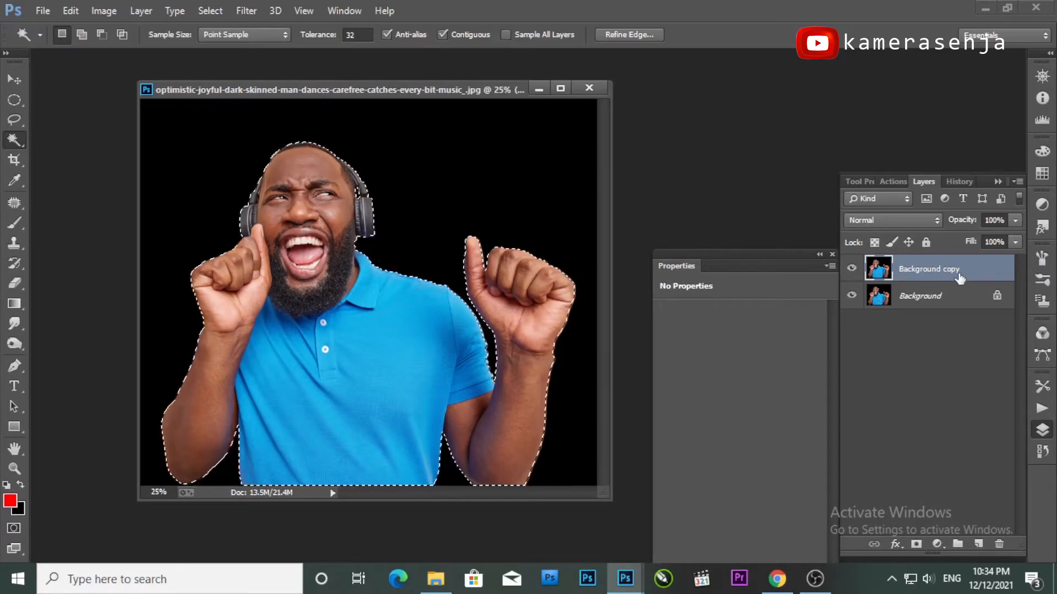
Copy the selected man from Background copy to a new layer and make that cutout the active layer
{"action": "key", "text": "ctrl+j"}
{"action": "left_click", "coordinate": [19, 81]}
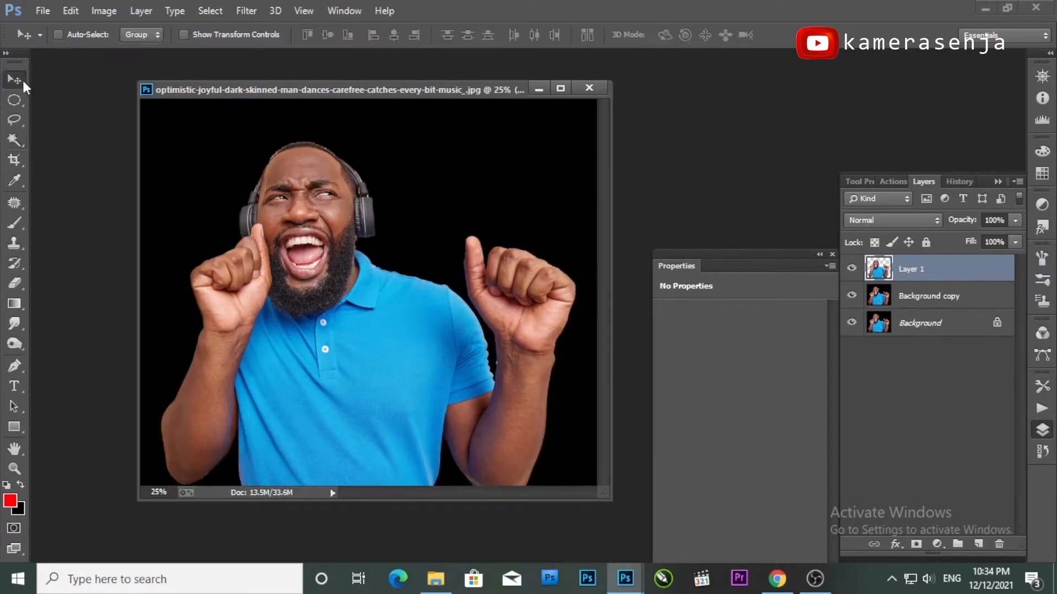
{"action": "left_click", "coordinate": [927, 302]}
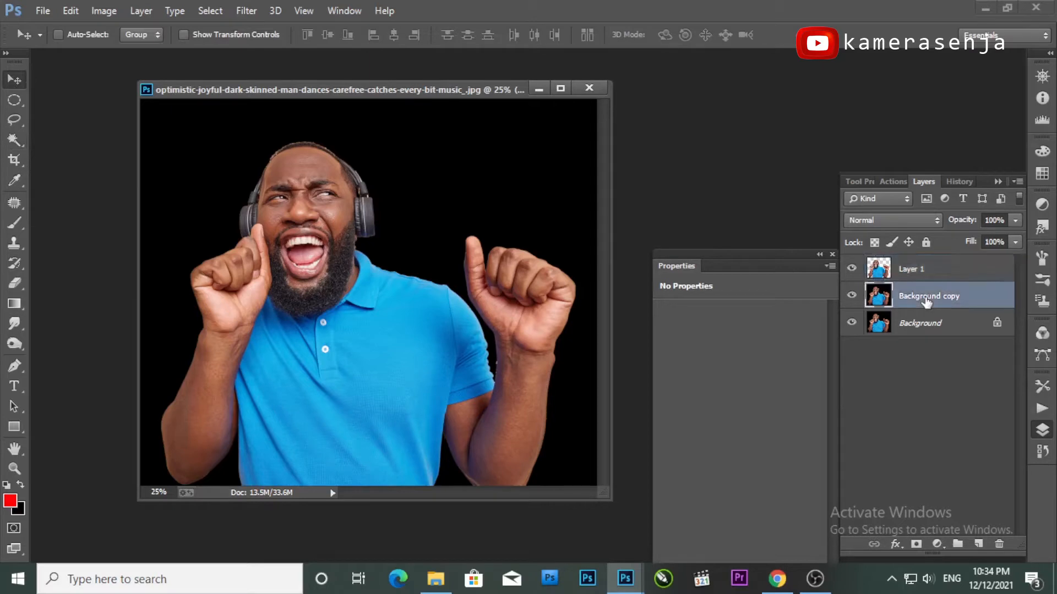
{"action": "left_click", "coordinate": [922, 272]}
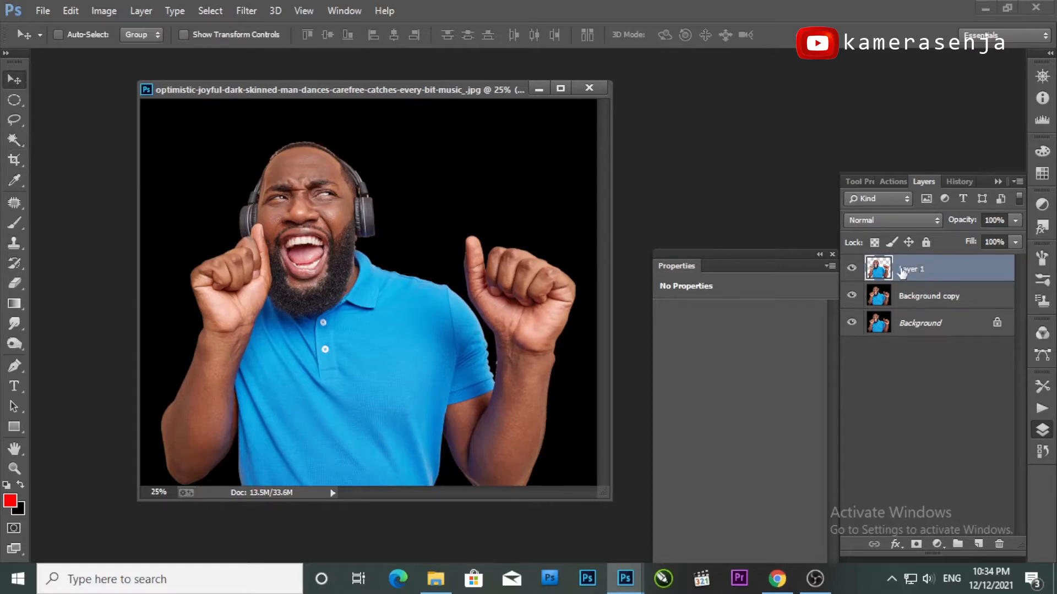
Select the man again by picking the empty area around him and the gap beside his arm, then inverting the selection
{"action": "key", "text": "w"}
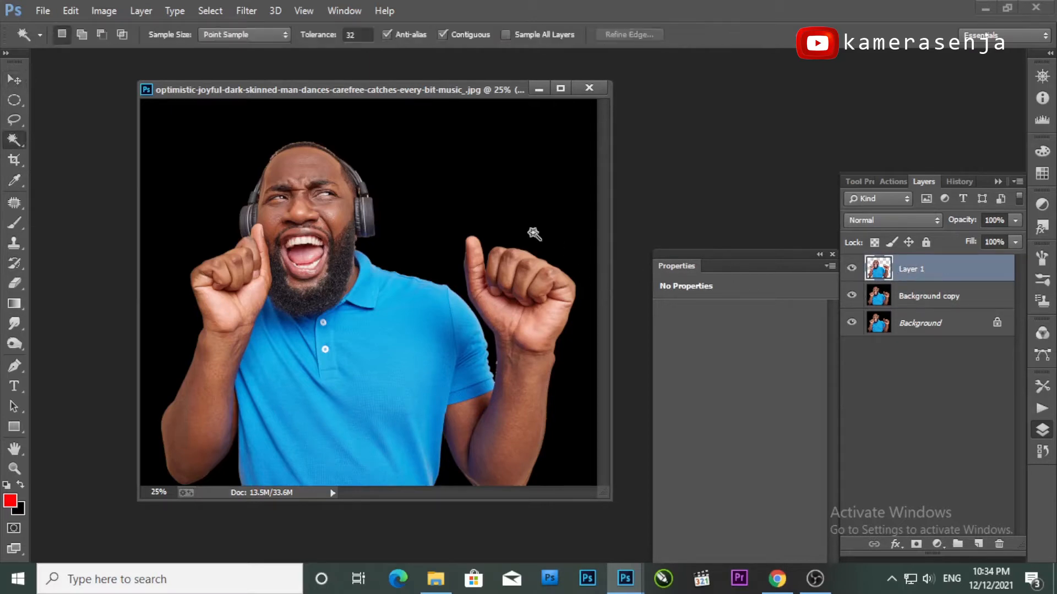
{"action": "left_click", "coordinate": [423, 228]}
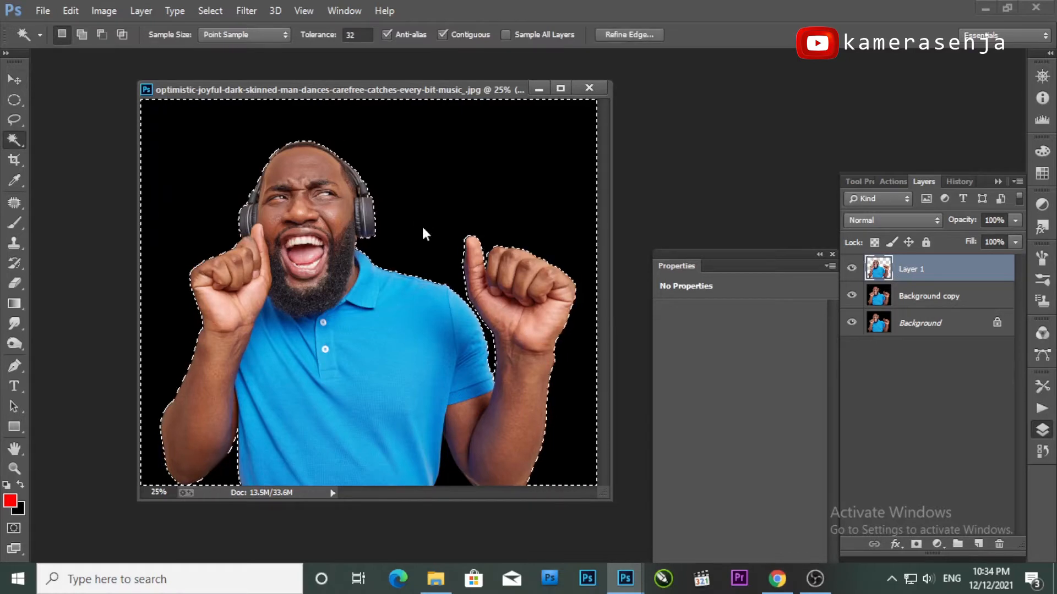
{"action": "left_click", "coordinate": [445, 467]}
{"action": "left_click", "coordinate": [106, 11]}
{"action": "key", "text": "Escape"}
{"action": "left_click", "coordinate": [209, 10]}
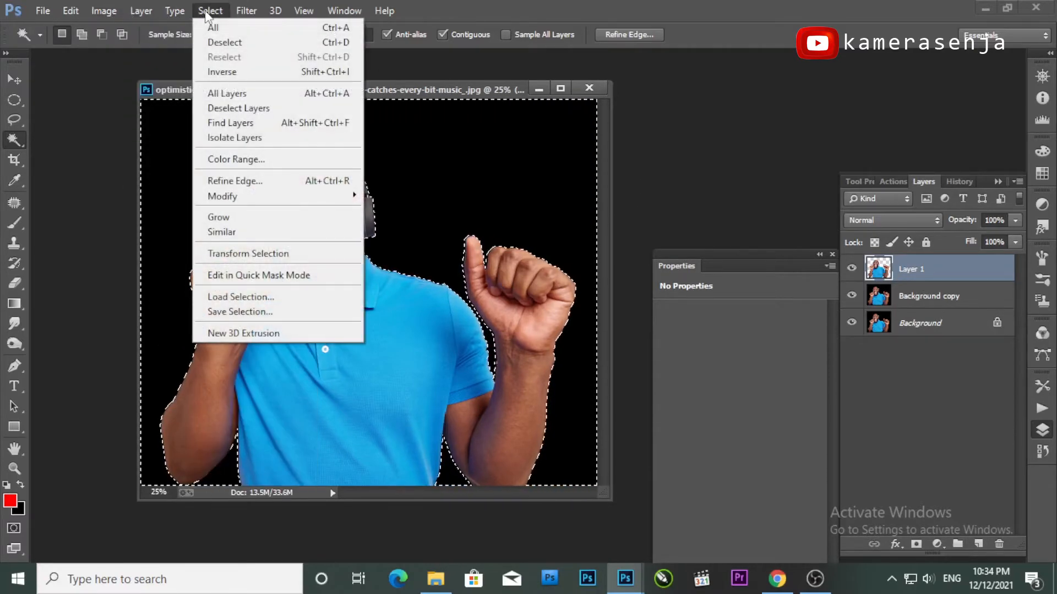
{"action": "left_click", "coordinate": [225, 74]}
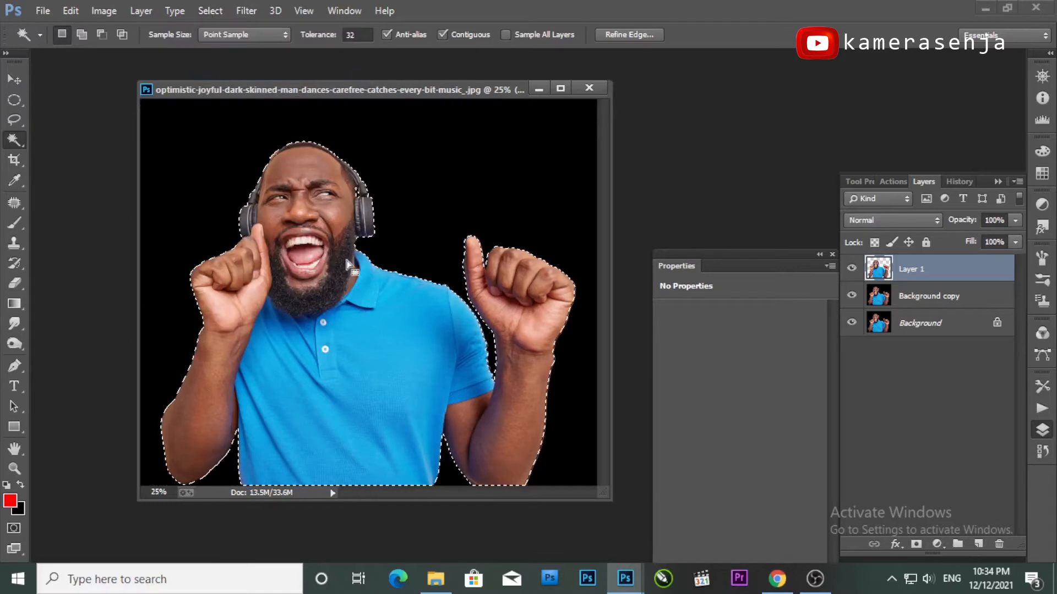
Create a layer group masked to the man's selection and add a Black & White adjustment layer inside it
{"action": "left_click", "coordinate": [957, 546]}
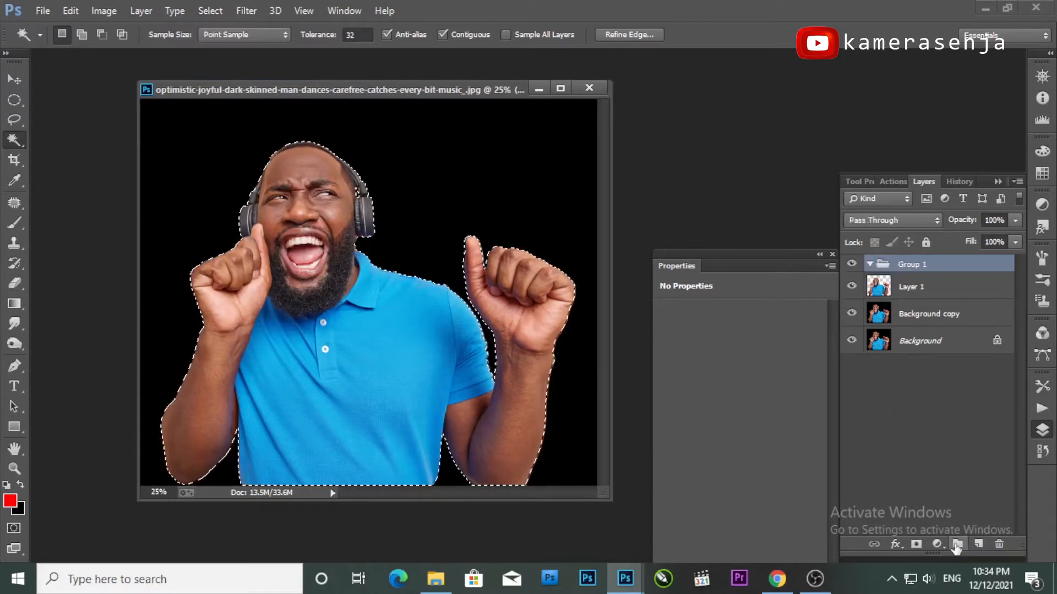
{"action": "left_click", "coordinate": [916, 545]}
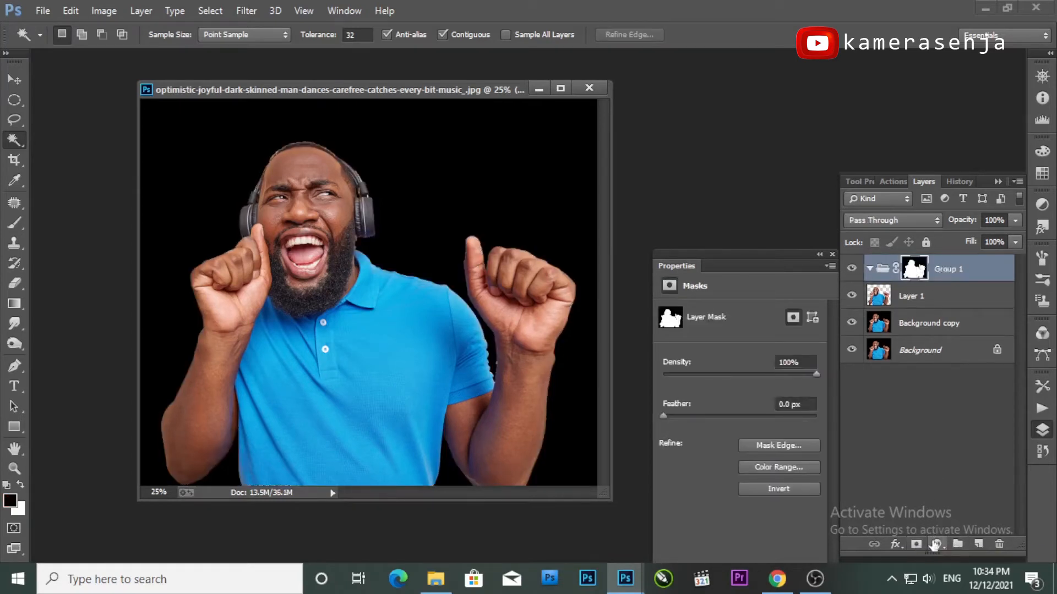
{"action": "left_click", "coordinate": [934, 545]}
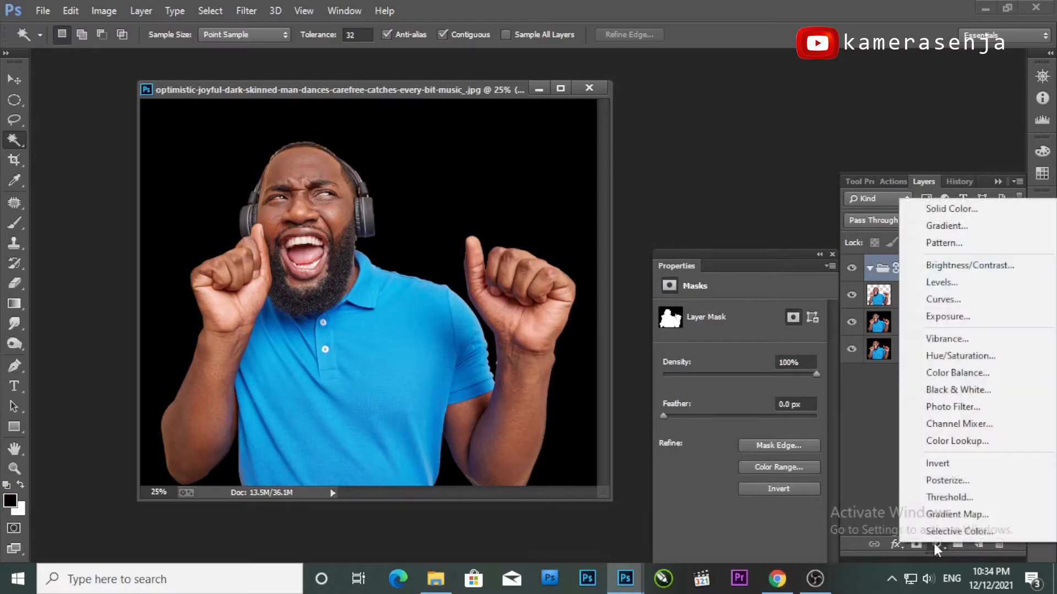
{"action": "left_click", "coordinate": [966, 390]}
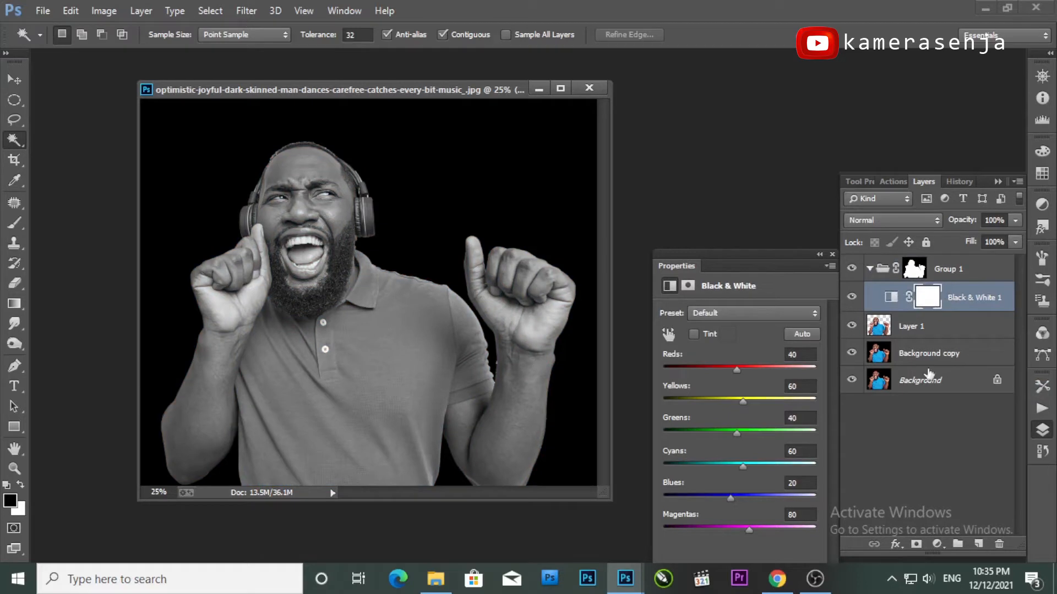
Add a Gradient Map adjustment above the Black & White layer using the Black, White preset
{"action": "left_click", "coordinate": [936, 544]}
{"action": "left_click", "coordinate": [957, 511]}
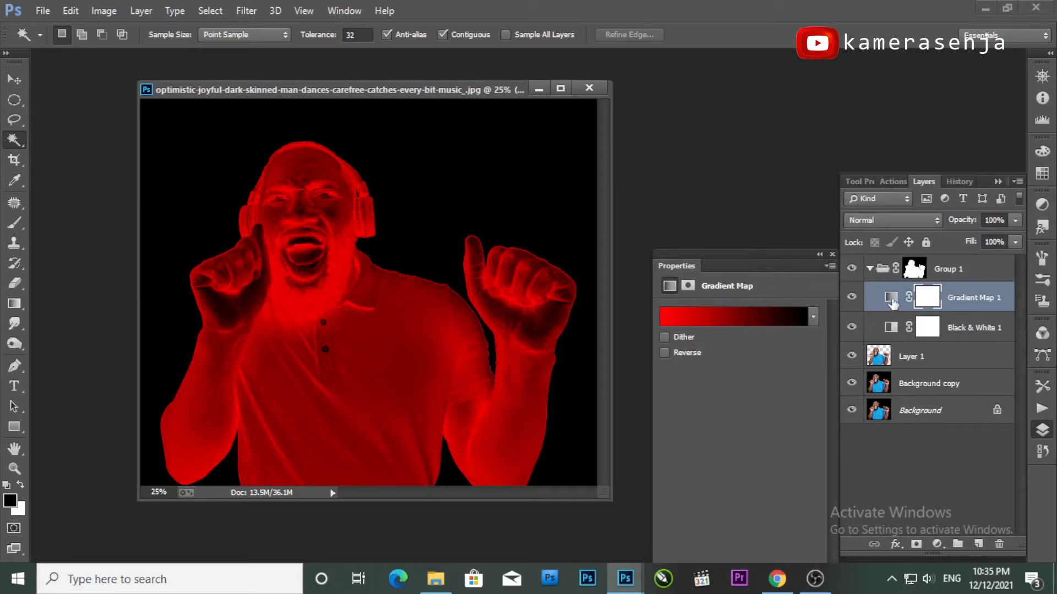
{"action": "left_click", "coordinate": [792, 315]}
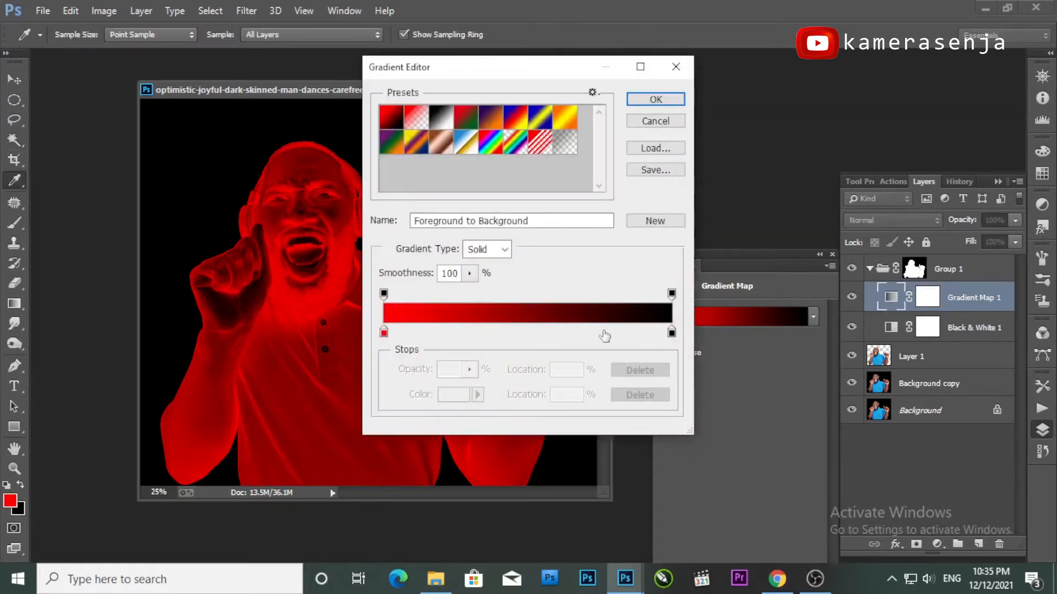
{"action": "left_click", "coordinate": [444, 117]}
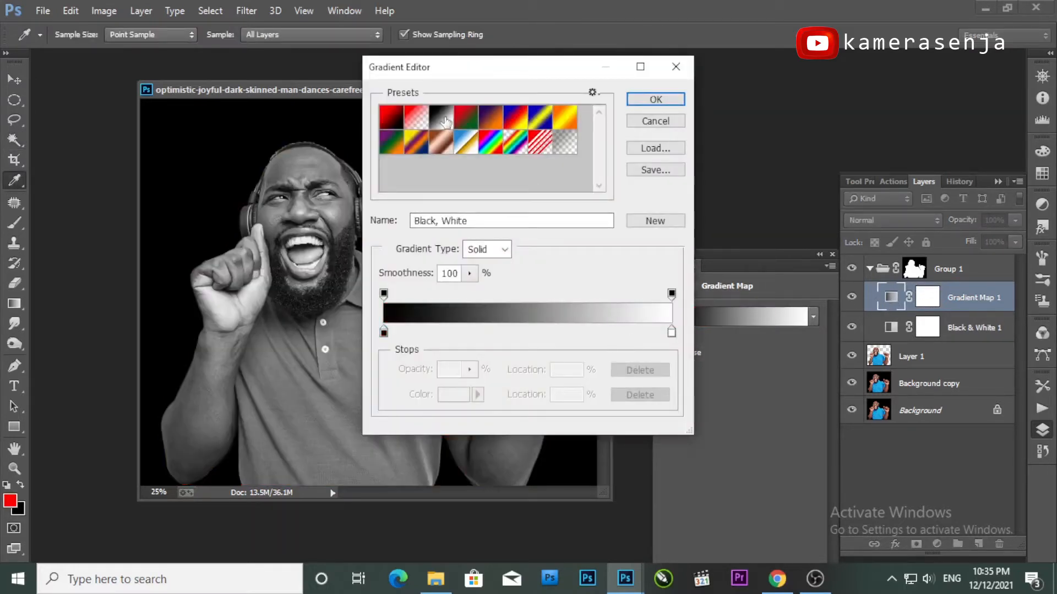
Change the gradient's white stop to blue 0078ff and set the Gradient Map layer's blend mode to Hard Light
{"action": "left_click", "coordinate": [672, 332]}
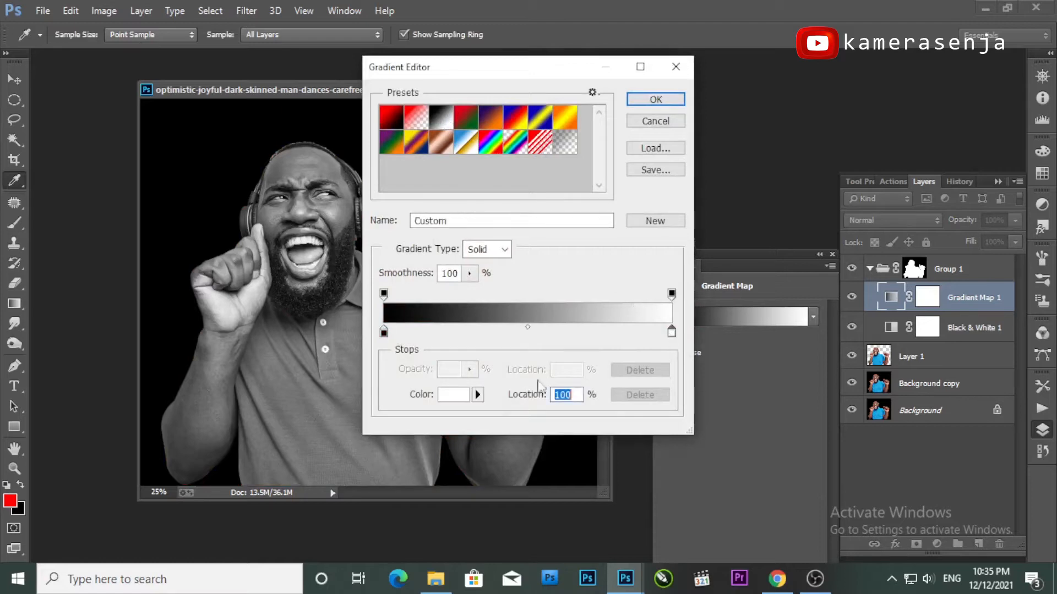
{"action": "left_click", "coordinate": [467, 397]}
{"action": "left_click_drag", "start_coordinate": [650, 305], "coordinate": [685, 139]}
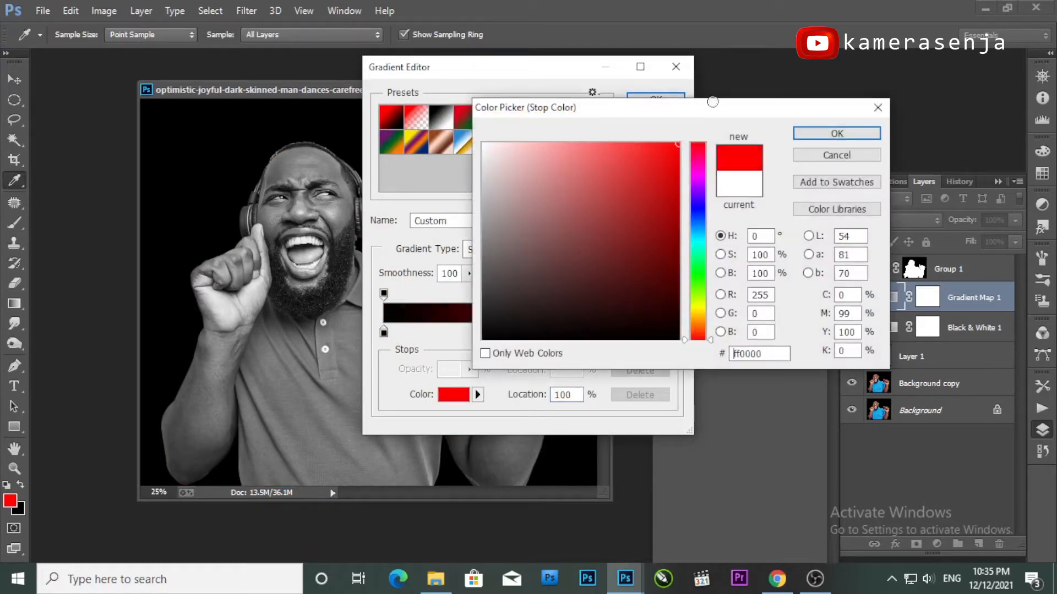
{"action": "mouse_move", "coordinate": [699, 282]}
{"action": "left_mouse_down"}
{"action": "mouse_move", "coordinate": [699, 219]}
{"action": "mouse_move", "coordinate": [711, 224]}
{"action": "left_mouse_up"}
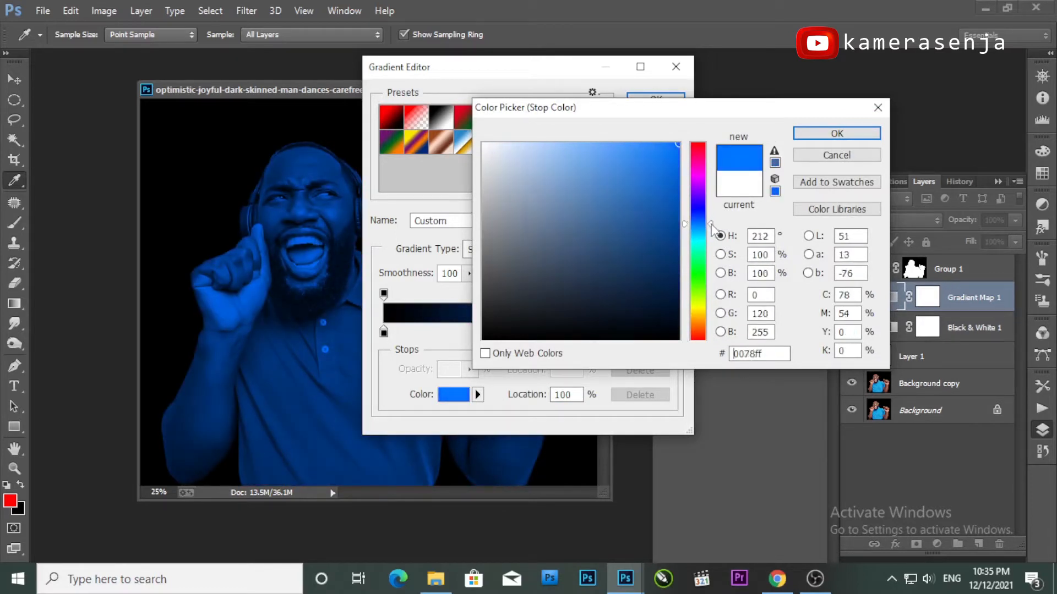
{"action": "left_click", "coordinate": [836, 133]}
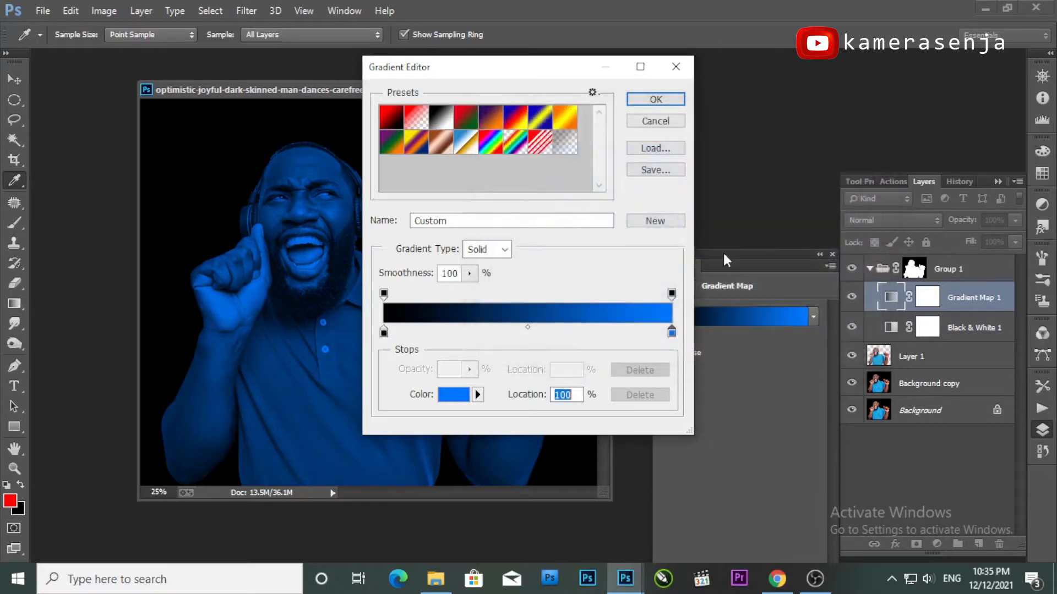
{"action": "left_click", "coordinate": [658, 102]}
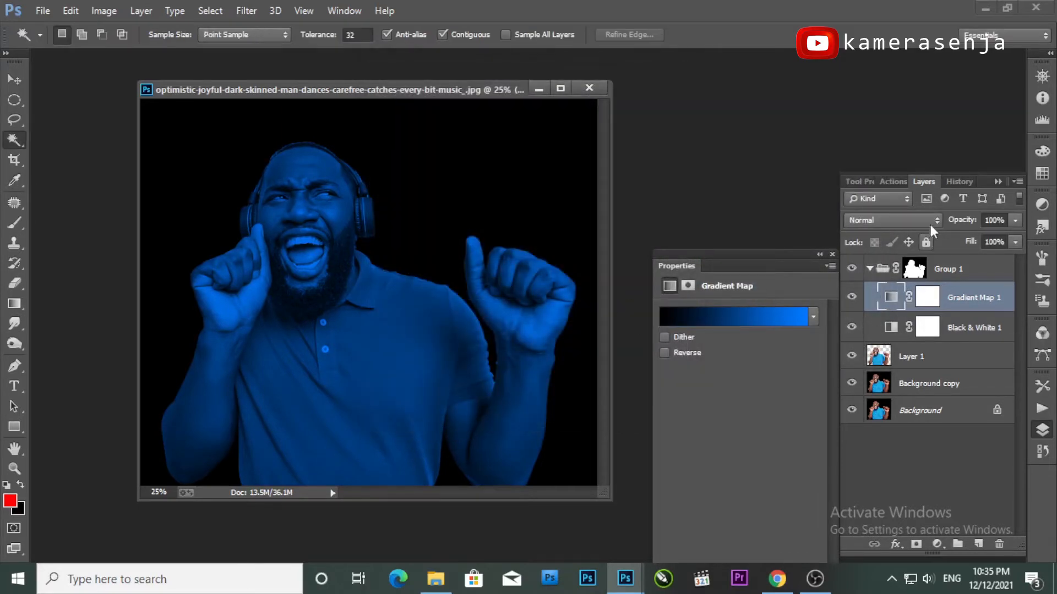
{"action": "left_click", "coordinate": [928, 222]}
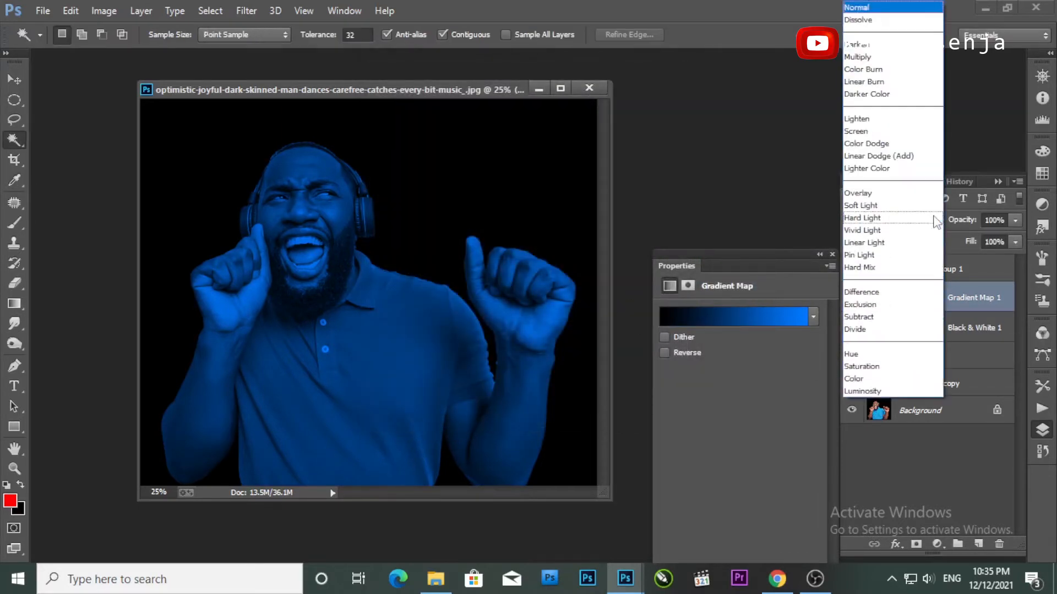
{"action": "left_click", "coordinate": [864, 217]}
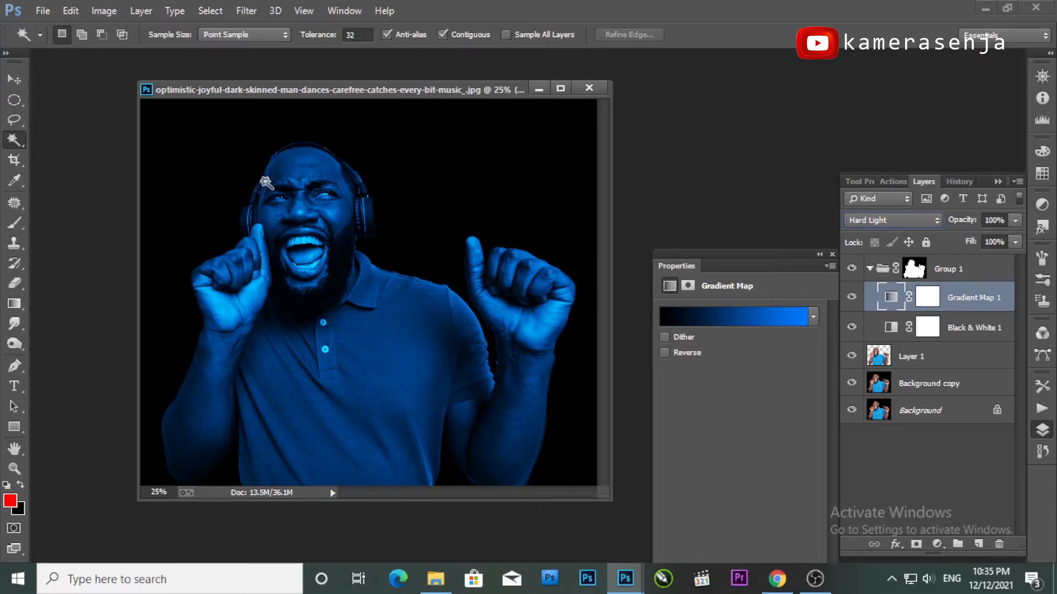
Set up a soft round 200 px brush with 0% hardness and 100% opacity, targeting the Gradient Map's layer mask
{"action": "left_click", "coordinate": [17, 227]}
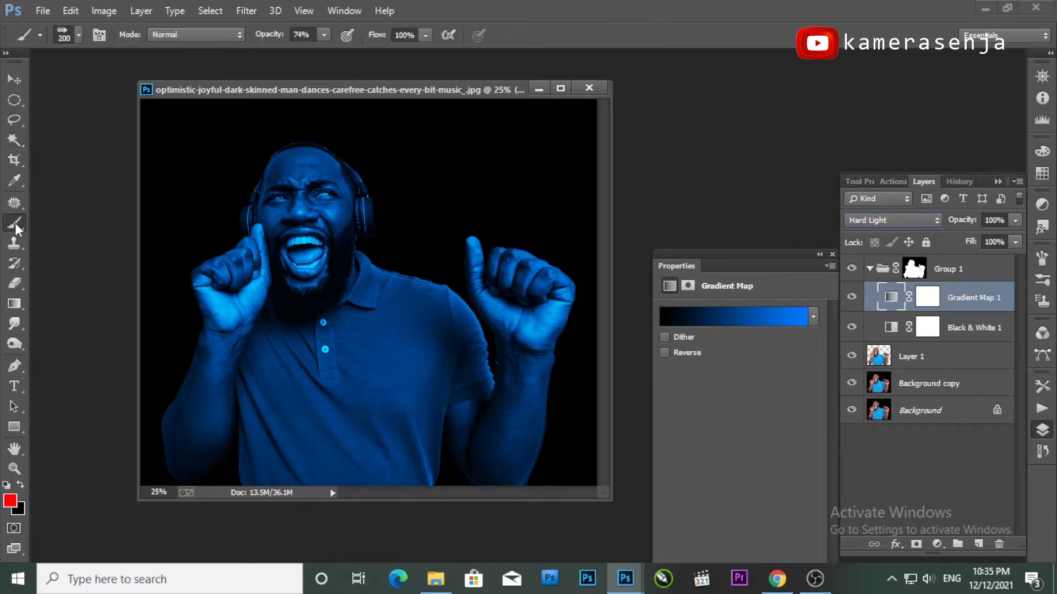
{"action": "left_click", "coordinate": [78, 36]}
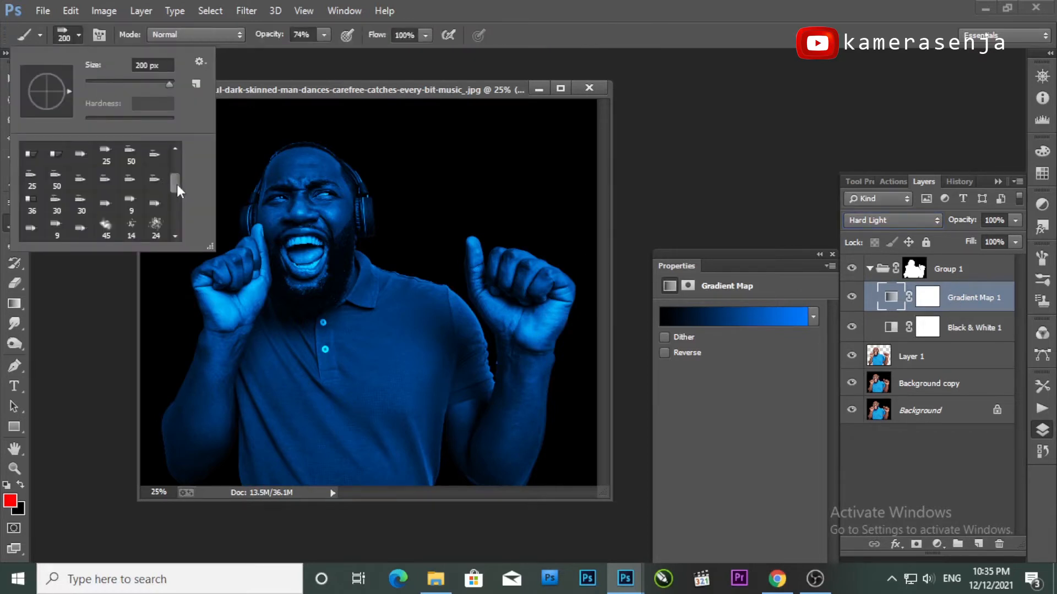
{"action": "left_click_drag", "start_coordinate": [177, 190], "coordinate": [178, 168]}
{"action": "left_click", "coordinate": [35, 157]}
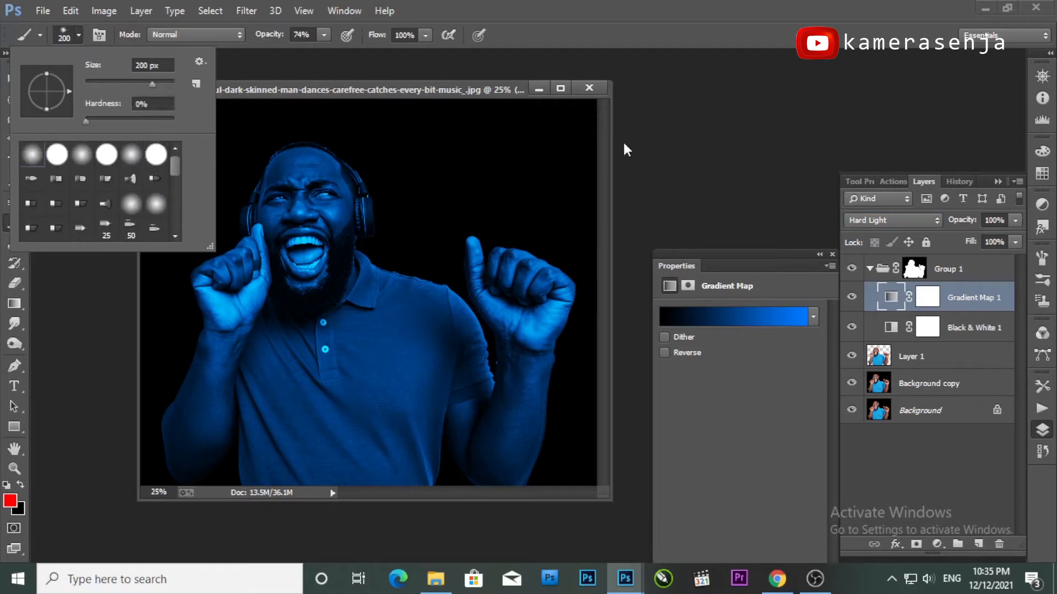
{"action": "left_click", "coordinate": [661, 140]}
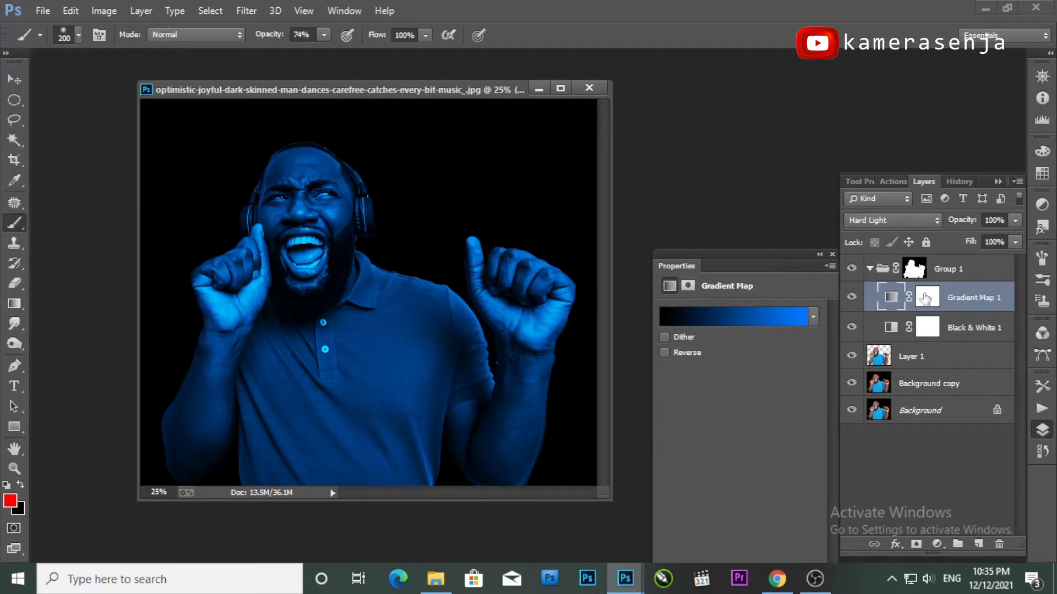
{"action": "left_click", "coordinate": [925, 297]}
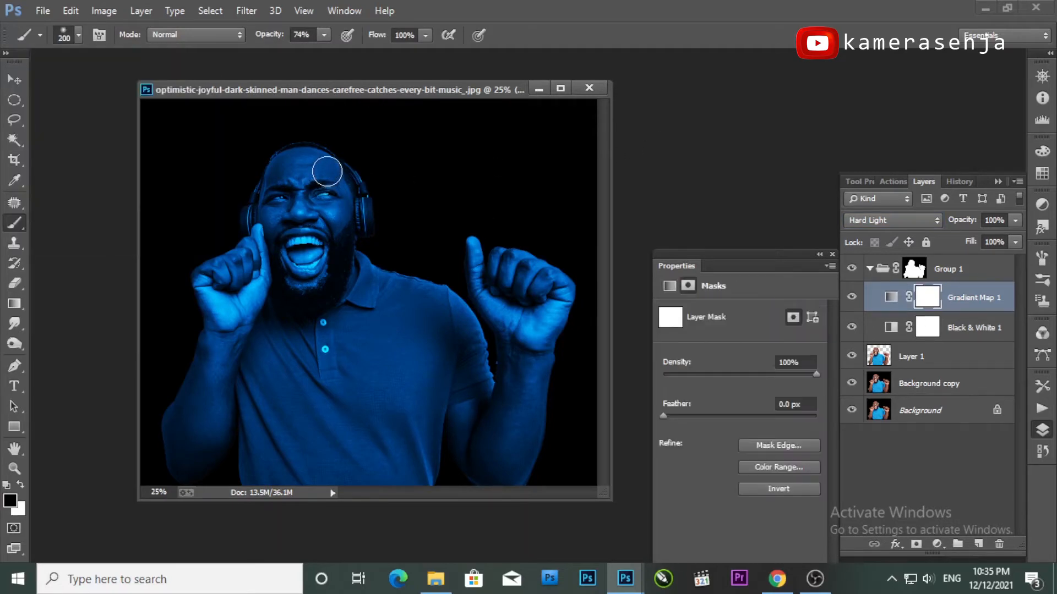
{"action": "left_click", "coordinate": [324, 35]}
{"action": "left_click", "coordinate": [706, 127]}
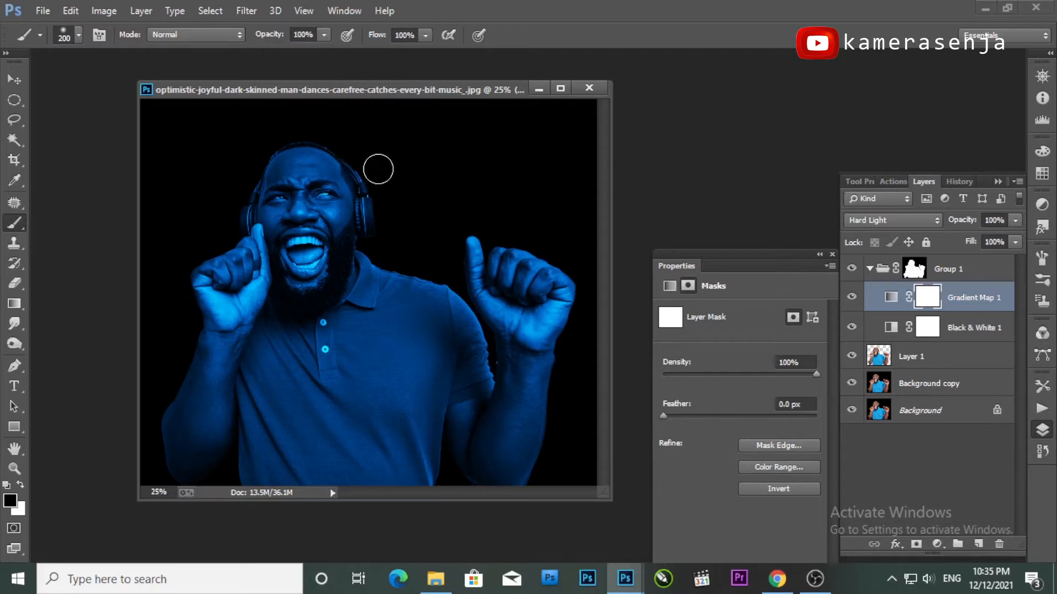
Paint black on the Gradient Map mask over the right side of the face, headphone, collar, shoulder and sleeve edge
{"action": "key", "text": "bracketright"}
{"action": "key", "text": "bracketright"}
{"action": "key", "text": "bracketright"}
{"action": "key", "text": "bracketright"}
{"action": "key", "text": "bracketleft"}
{"action": "mouse_move", "coordinate": [321, 123]}
{"action": "left_mouse_down"}
{"action": "mouse_move", "coordinate": [353, 220]}
{"action": "mouse_move", "coordinate": [361, 182]}
{"action": "mouse_move", "coordinate": [346, 268]}
{"action": "mouse_move", "coordinate": [331, 182]}
{"action": "mouse_move", "coordinate": [348, 148]}
{"action": "mouse_move", "coordinate": [372, 286]}
{"action": "mouse_move", "coordinate": [434, 286]}
{"action": "mouse_move", "coordinate": [461, 302]}
{"action": "mouse_move", "coordinate": [486, 348]}
{"action": "mouse_move", "coordinate": [488, 391]}
{"action": "mouse_move", "coordinate": [457, 236]}
{"action": "left_mouse_up"}
{"action": "key", "text": "bracketleft"}
{"action": "key", "text": "bracketleft"}
{"action": "key", "text": "bracketleft"}
{"action": "key", "text": "bracketleft"}
{"action": "key", "text": "bracketleft"}
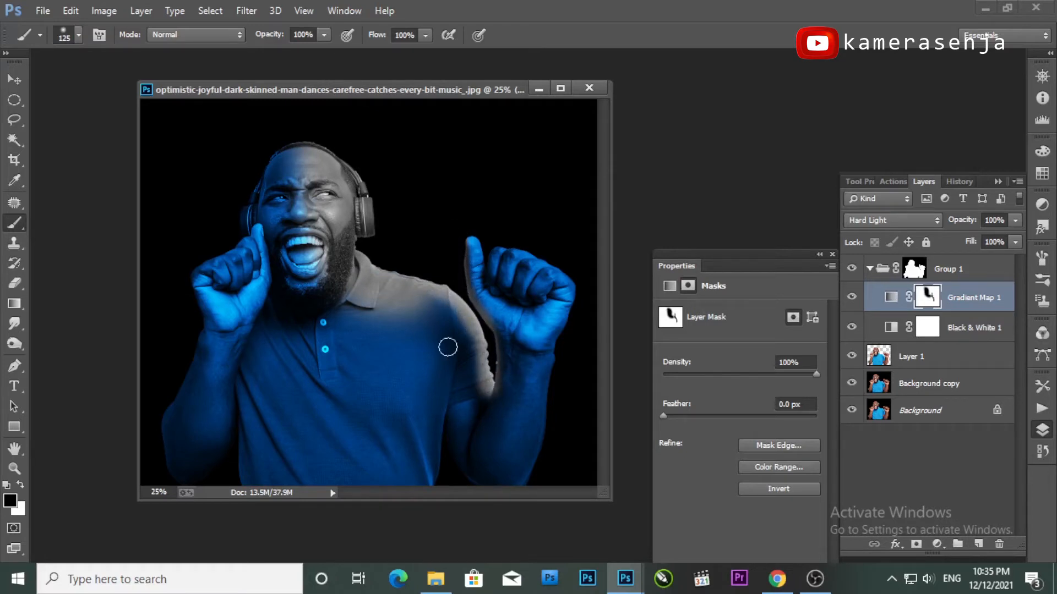
Mask the blue off the outer edge of the right-hand fist and forearm with a 300 px brush
{"action": "key", "text": "bracketright"}
{"action": "key", "text": "bracketright"}
{"action": "key", "text": "bracketright"}
{"action": "key", "text": "bracketright"}
{"action": "key", "text": "bracketright"}
{"action": "mouse_move", "coordinate": [577, 292]}
{"action": "left_mouse_down"}
{"action": "mouse_move", "coordinate": [547, 336]}
{"action": "mouse_move", "coordinate": [552, 362]}
{"action": "mouse_move", "coordinate": [519, 495]}
{"action": "left_mouse_up"}
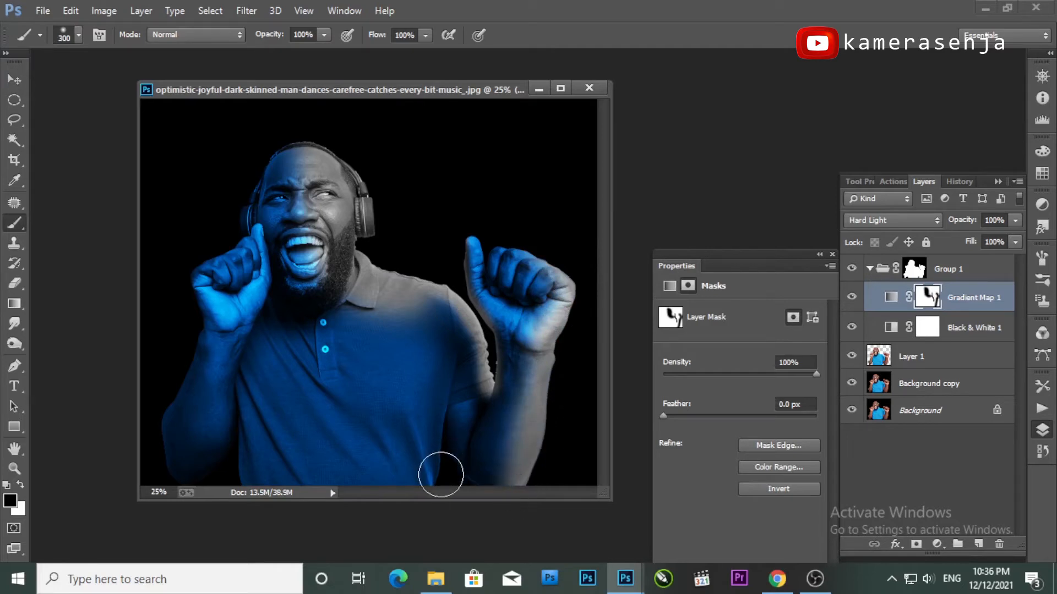
Mask the blue off the shirt's lower right edge and the inner edge of the arm with a 90 px brush
{"action": "key", "text": "bracketleft"}
{"action": "key", "text": "bracketleft"}
{"action": "key", "text": "bracketleft"}
{"action": "key", "text": "bracketleft"}
{"action": "key", "text": "bracketleft"}
{"action": "key", "text": "bracketleft"}
{"action": "key", "text": "bracketleft"}
{"action": "key", "text": "bracketleft"}
{"action": "key", "text": "bracketleft"}
{"action": "key", "text": "bracketleft"}
{"action": "key", "text": "bracketleft"}
{"action": "left_click_drag", "start_coordinate": [443, 437], "coordinate": [459, 469]}
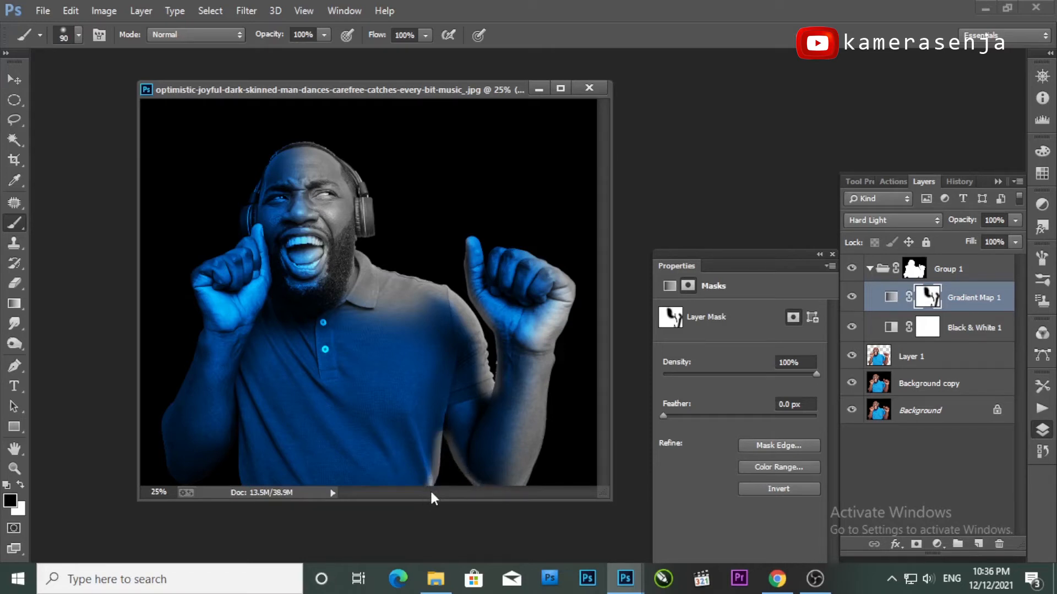
Mask more of the blue off the shirt's shoulder and chest with a 400 px brush
{"action": "key", "text": "bracketright"}
{"action": "key", "text": "bracketright"}
{"action": "key", "text": "bracketright"}
{"action": "key", "text": "bracketright"}
{"action": "key", "text": "bracketright"}
{"action": "key", "text": "bracketright"}
{"action": "key", "text": "bracketright"}
{"action": "key", "text": "bracketright"}
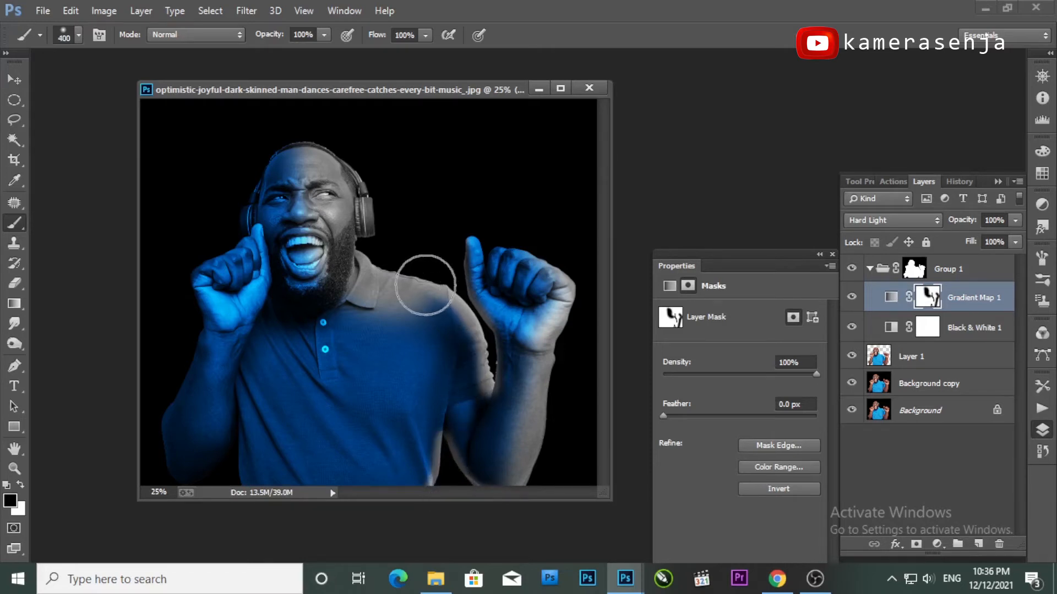
{"action": "key", "text": "bracketleft"}
{"action": "key", "text": "bracketleft"}
{"action": "mouse_move", "coordinate": [424, 301]}
{"action": "left_mouse_down"}
{"action": "mouse_move", "coordinate": [469, 388]}
{"action": "mouse_move", "coordinate": [411, 308]}
{"action": "mouse_move", "coordinate": [415, 280]}
{"action": "mouse_move", "coordinate": [457, 369]}
{"action": "left_mouse_up"}
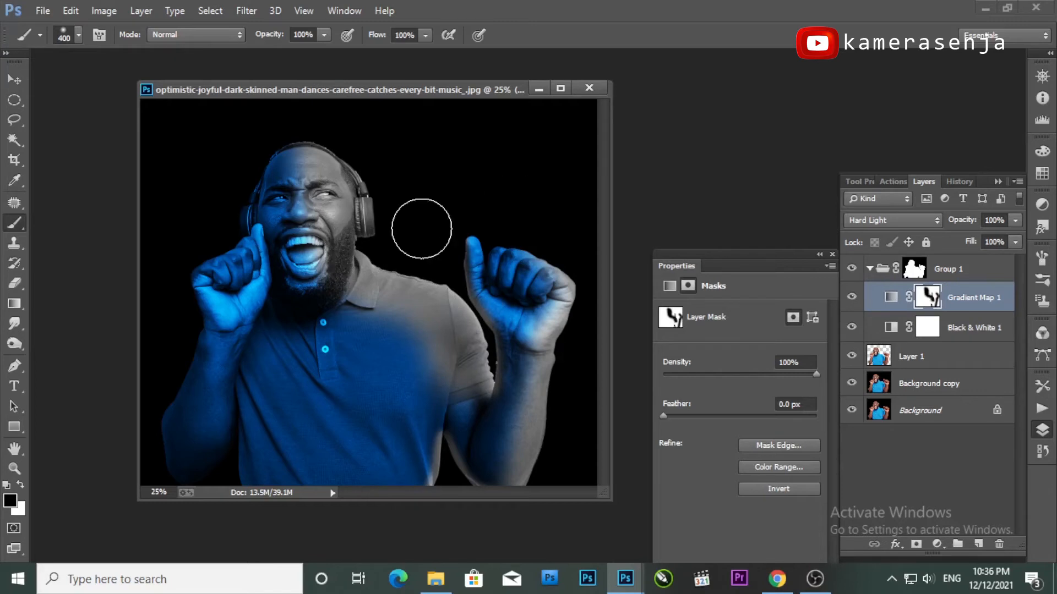
Duplicate the Gradient Map 1 layer inside Group 1
{"action": "left_click", "coordinate": [968, 303]}
{"action": "left_click_drag", "start_coordinate": [981, 303], "coordinate": [979, 544]}
{"action": "left_click", "coordinate": [956, 298]}
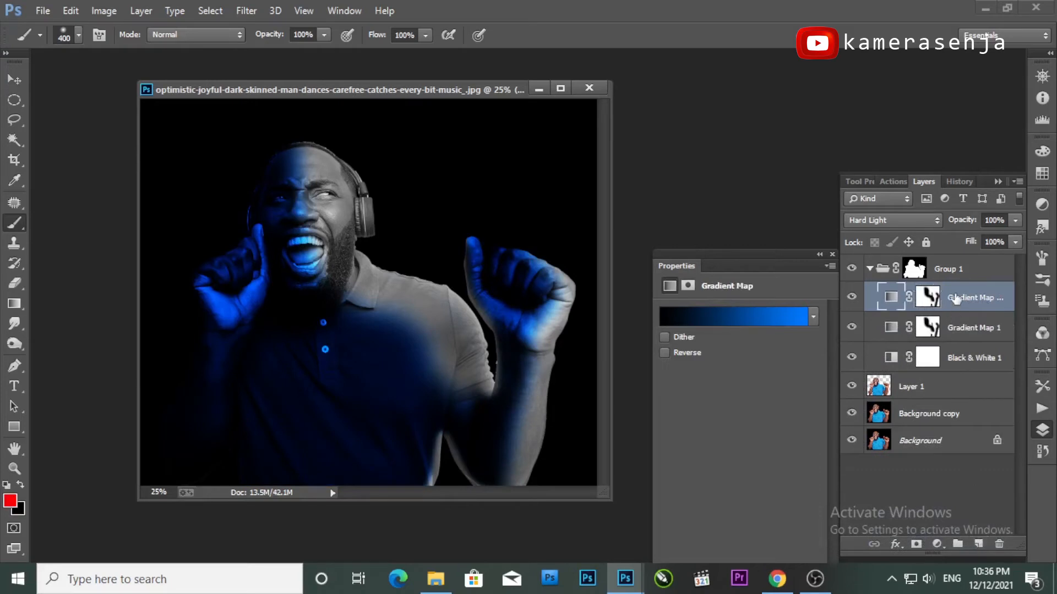
Invert the layer mask of the duplicated Gradient Map
{"action": "left_click", "coordinate": [102, 11]}
{"action": "left_click", "coordinate": [944, 306]}
{"action": "left_click", "coordinate": [932, 301]}
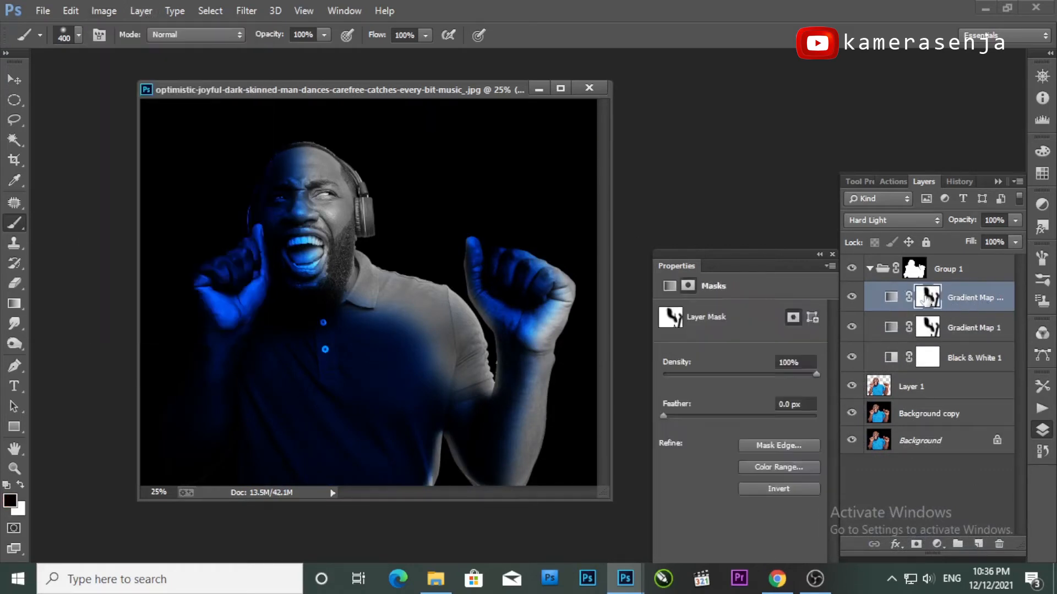
{"action": "left_click", "coordinate": [103, 11]}
{"action": "mouse_move", "coordinate": [129, 50]}
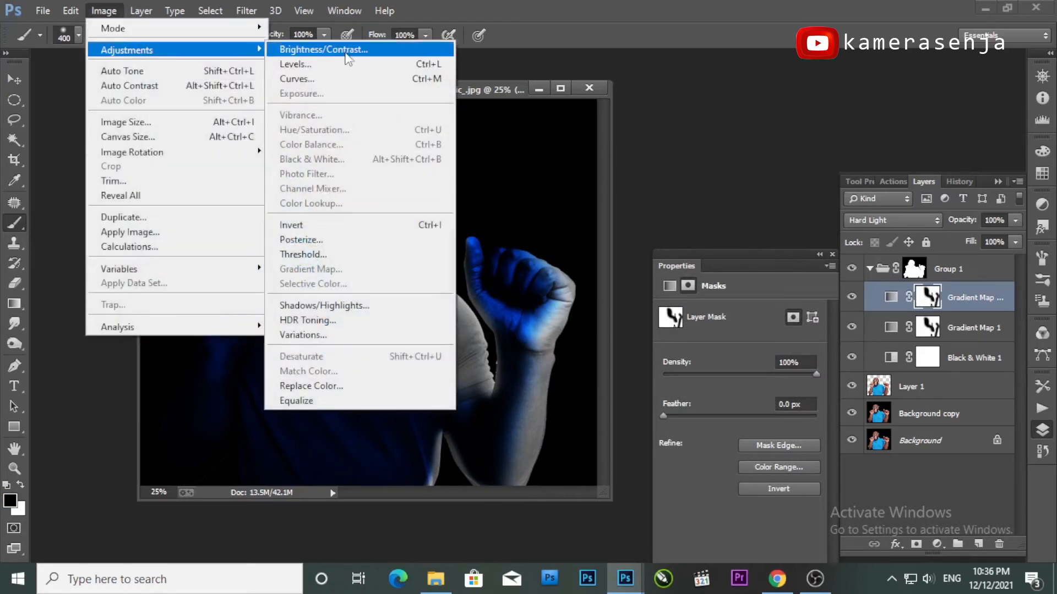
{"action": "left_click", "coordinate": [332, 226]}
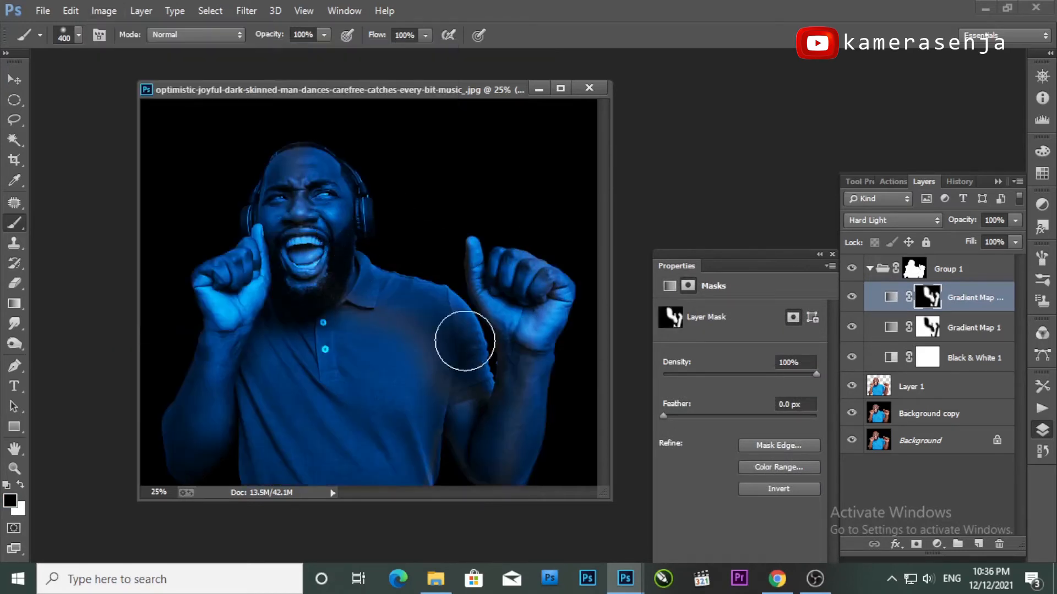
Change the blue end colour of the duplicated Gradient Map's gradient to red ff0000
{"action": "left_click", "coordinate": [892, 298]}
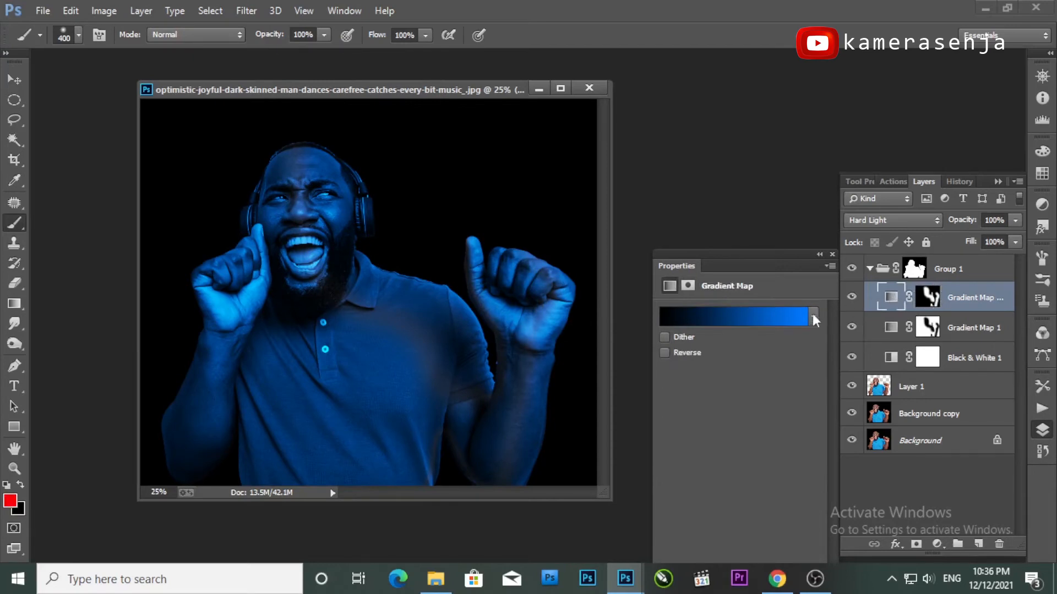
{"action": "left_click", "coordinate": [804, 318]}
{"action": "left_click", "coordinate": [670, 333]}
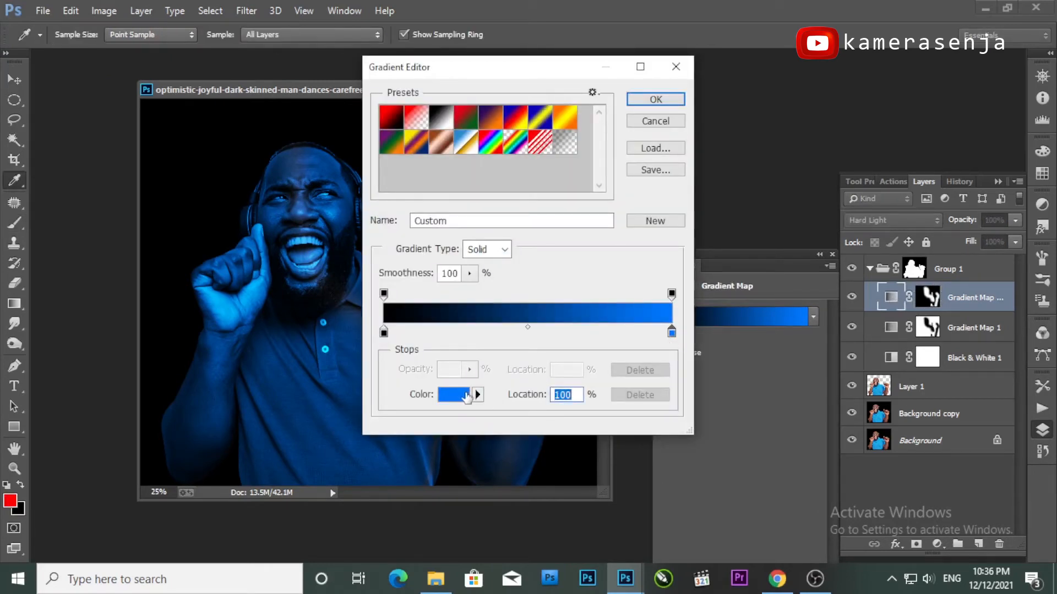
{"action": "left_click", "coordinate": [467, 396]}
{"action": "left_click_drag", "start_coordinate": [696, 174], "coordinate": [696, 143]}
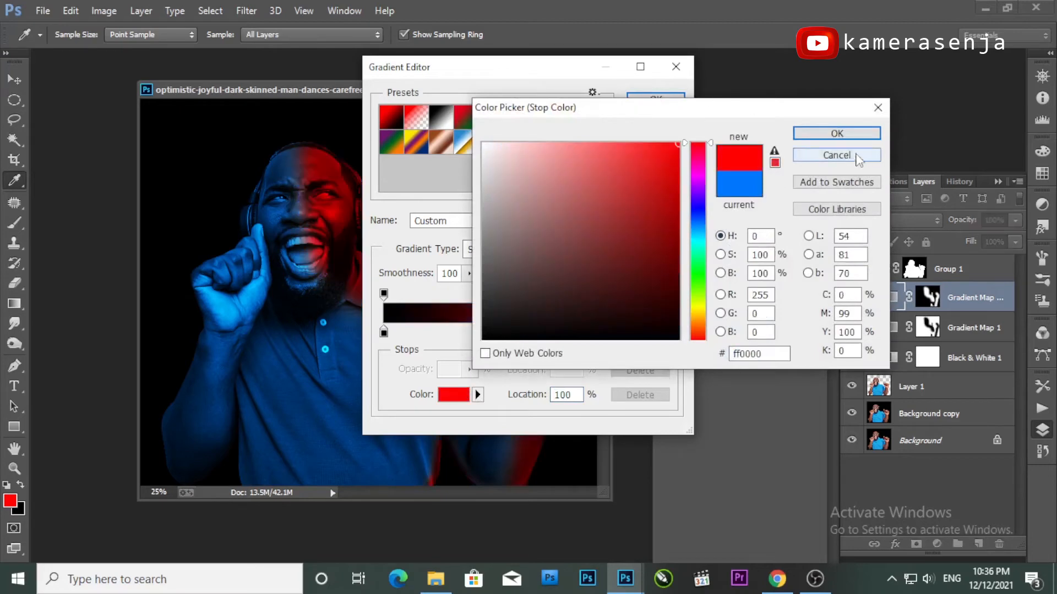
{"action": "left_click", "coordinate": [837, 133]}
{"action": "left_click", "coordinate": [639, 101]}
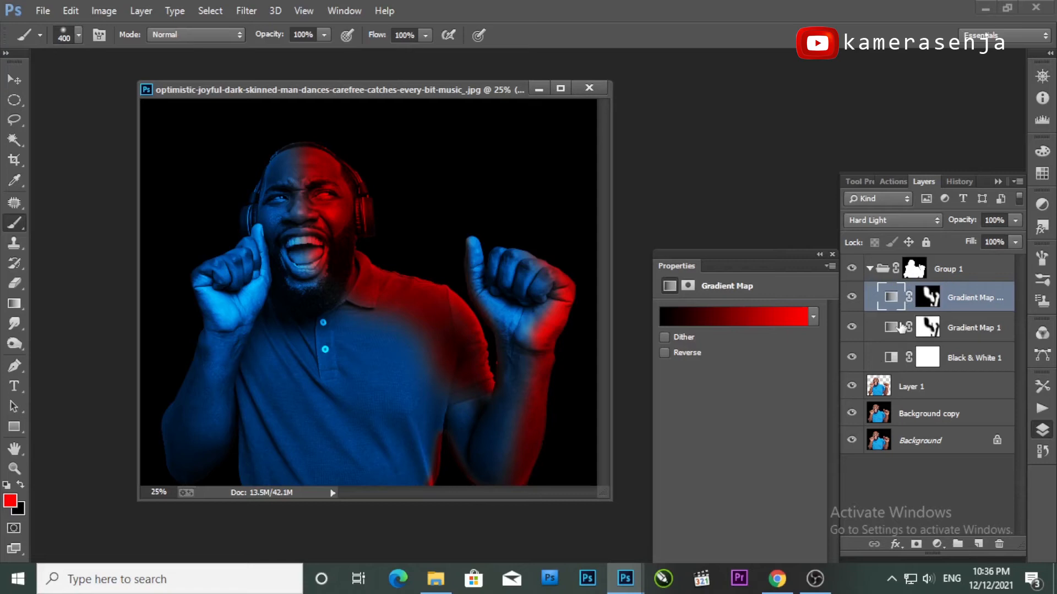
Add an empty layer above Background copy and set up a textured 300 px brush with 12% opacity
{"action": "left_click", "coordinate": [945, 413]}
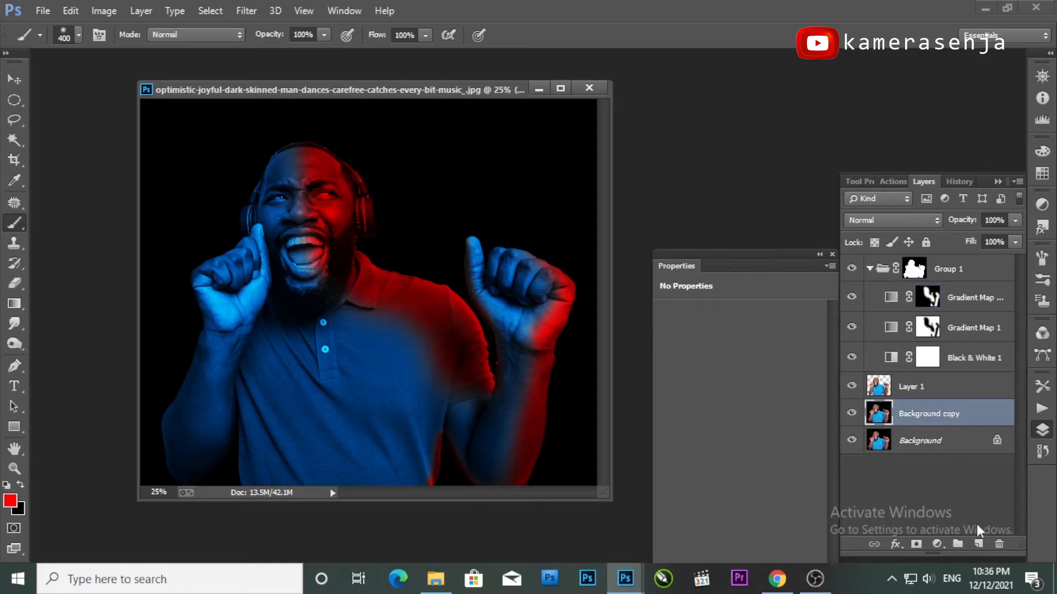
{"action": "left_click", "coordinate": [978, 545]}
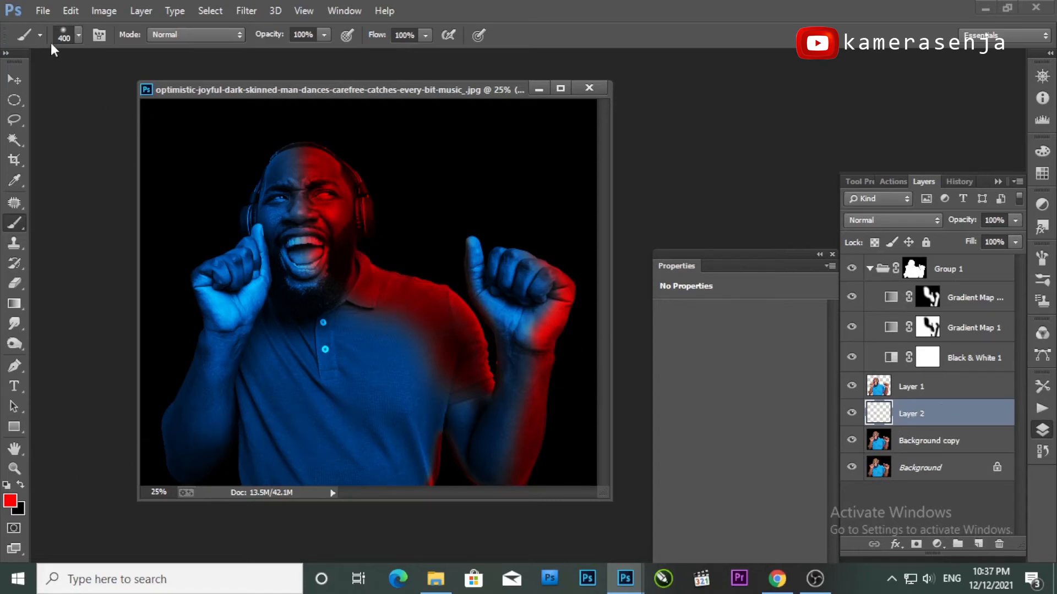
{"action": "left_click", "coordinate": [79, 34]}
{"action": "left_click", "coordinate": [79, 34]}
{"action": "left_click", "coordinate": [78, 35]}
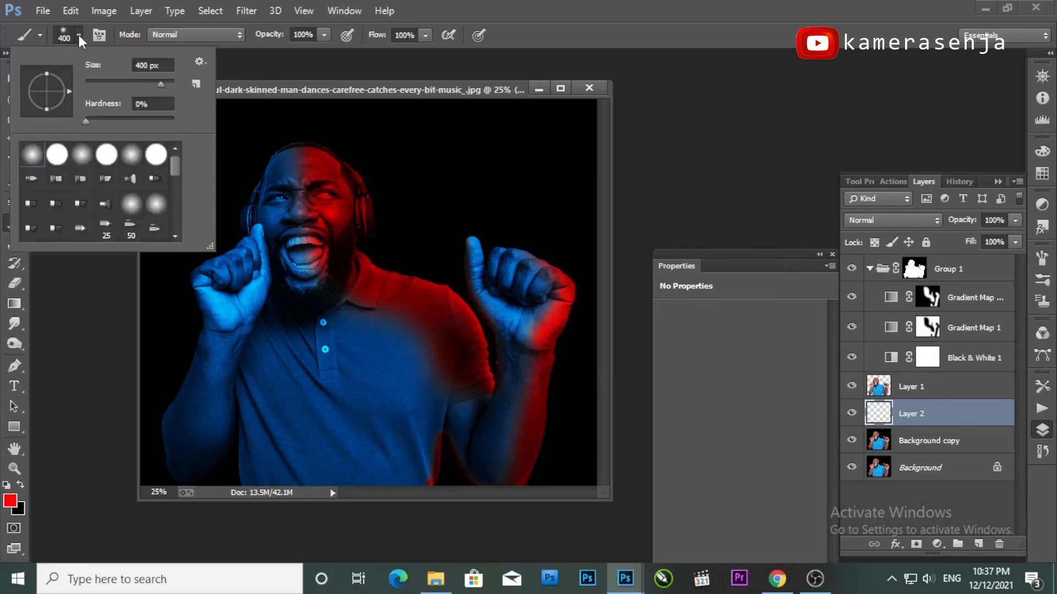
{"action": "scroll", "coordinate": [110, 213], "scroll_direction": "down", "scroll_amount": 2}
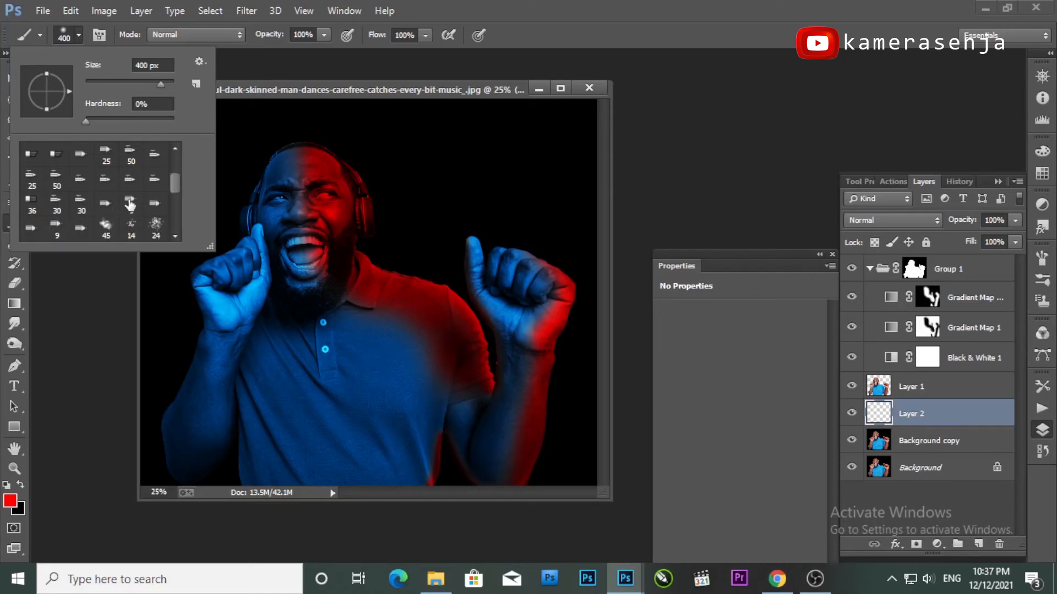
{"action": "left_click", "coordinate": [130, 203]}
{"action": "left_click", "coordinate": [660, 147]}
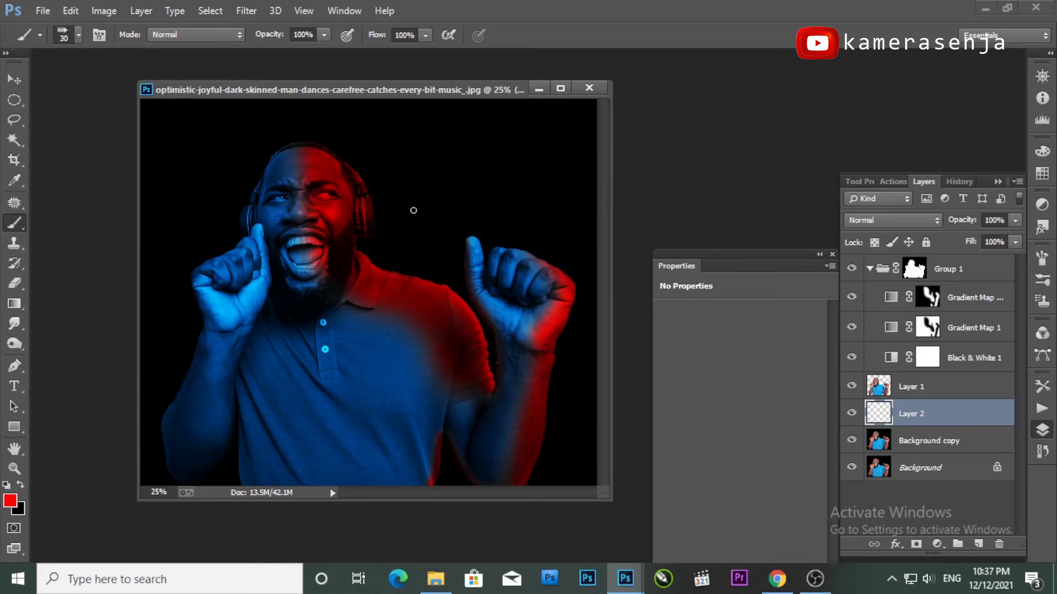
{"action": "left_click", "coordinate": [324, 34]}
{"action": "left_click_drag", "start_coordinate": [321, 53], "coordinate": [253, 58]}
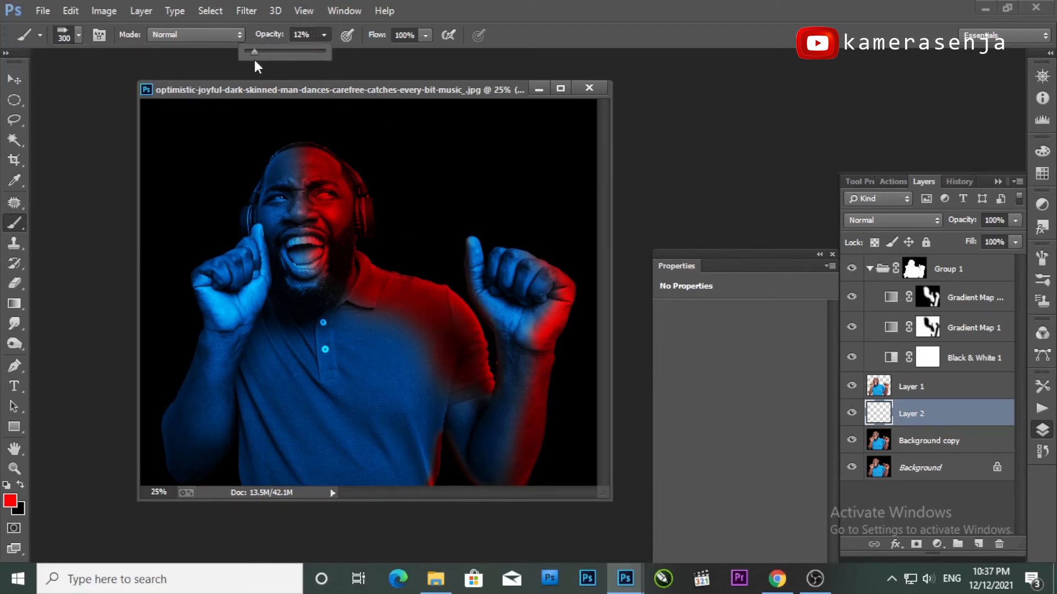
Paint red smoke behind the man's right-hand shoulder, along the outer forearm and in the gap below the sleeve
{"action": "mouse_move", "coordinate": [361, 260]}
{"action": "left_mouse_down"}
{"action": "mouse_move", "coordinate": [414, 275]}
{"action": "mouse_move", "coordinate": [412, 285]}
{"action": "mouse_move", "coordinate": [446, 301]}
{"action": "mouse_move", "coordinate": [434, 270]}
{"action": "mouse_move", "coordinate": [366, 264]}
{"action": "mouse_move", "coordinate": [347, 250]}
{"action": "left_mouse_up"}
{"action": "left_click", "coordinate": [79, 35]}
{"action": "double_click", "coordinate": [131, 179]}
{"action": "left_click_drag", "start_coordinate": [554, 421], "coordinate": [555, 447]}
{"action": "left_click", "coordinate": [324, 36]}
{"action": "left_click", "coordinate": [345, 52]}
{"action": "key", "text": "["}
{"action": "mouse_move", "coordinate": [380, 255]}
{"action": "left_mouse_down"}
{"action": "mouse_move", "coordinate": [453, 270]}
{"action": "mouse_move", "coordinate": [459, 320]}
{"action": "left_mouse_up"}
{"action": "mouse_move", "coordinate": [559, 349]}
{"action": "left_mouse_down"}
{"action": "mouse_move", "coordinate": [543, 391]}
{"action": "mouse_move", "coordinate": [555, 463]}
{"action": "left_mouse_up"}
{"action": "left_click_drag", "start_coordinate": [439, 472], "coordinate": [479, 473]}
Extend the red smoke from the headphone to the raised fist with other textured brushes, lowering the opacity to 3%
{"action": "left_click", "coordinate": [78, 34]}
{"action": "key", "text": "["}
{"action": "left_click", "coordinate": [752, 172]}
{"action": "left_click", "coordinate": [324, 34]}
{"action": "left_click", "coordinate": [313, 52]}
{"action": "mouse_move", "coordinate": [406, 230]}
{"action": "left_mouse_down"}
{"action": "mouse_move", "coordinate": [455, 271]}
{"action": "mouse_move", "coordinate": [416, 287]}
{"action": "left_mouse_up"}
{"action": "left_click", "coordinate": [78, 35]}
{"action": "double_click", "coordinate": [80, 177]}
{"action": "mouse_move", "coordinate": [353, 177]}
{"action": "left_mouse_down"}
{"action": "mouse_move", "coordinate": [556, 382]}
{"action": "mouse_move", "coordinate": [550, 364]}
{"action": "left_mouse_up"}
{"action": "left_click", "coordinate": [323, 35]}
{"action": "left_click", "coordinate": [315, 55]}
{"action": "left_click", "coordinate": [508, 255]}
{"action": "left_click", "coordinate": [324, 35]}
{"action": "left_click", "coordinate": [314, 55]}
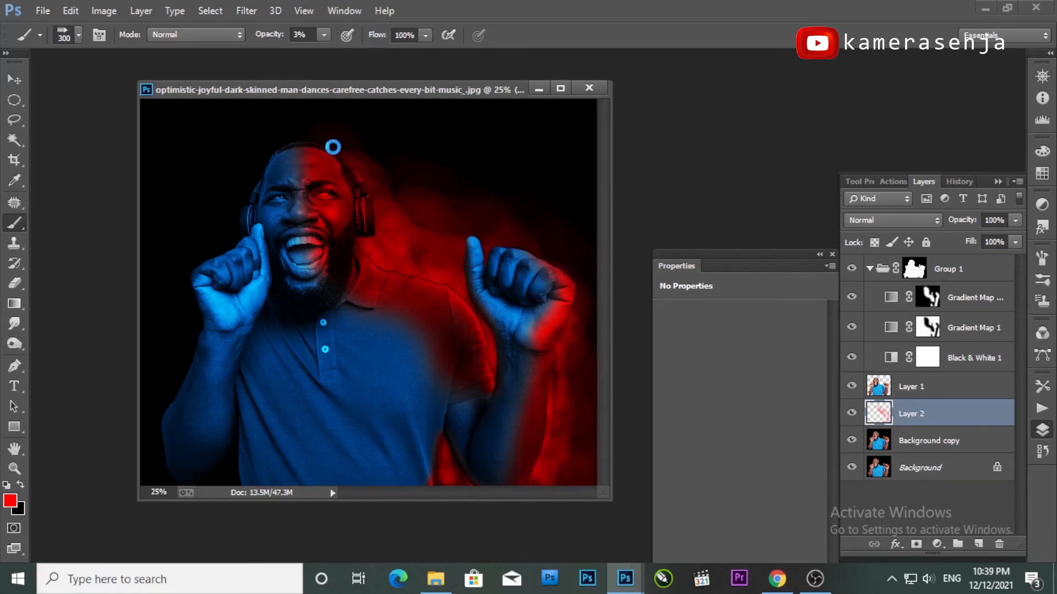
Set the foreground colour to blue and paint blue smoke at 24% opacity behind the left-hand fist and arm
{"action": "left_click", "coordinate": [10, 501]}
{"action": "left_click", "coordinate": [701, 215]}
{"action": "left_click", "coordinate": [702, 218]}
{"action": "left_click", "coordinate": [837, 132]}
{"action": "left_click", "coordinate": [200, 334]}
{"action": "left_click", "coordinate": [323, 34]}
{"action": "left_click", "coordinate": [335, 55]}
{"action": "mouse_move", "coordinate": [243, 232]}
{"action": "left_mouse_down"}
{"action": "mouse_move", "coordinate": [197, 278]}
{"action": "mouse_move", "coordinate": [190, 419]}
{"action": "left_mouse_up"}
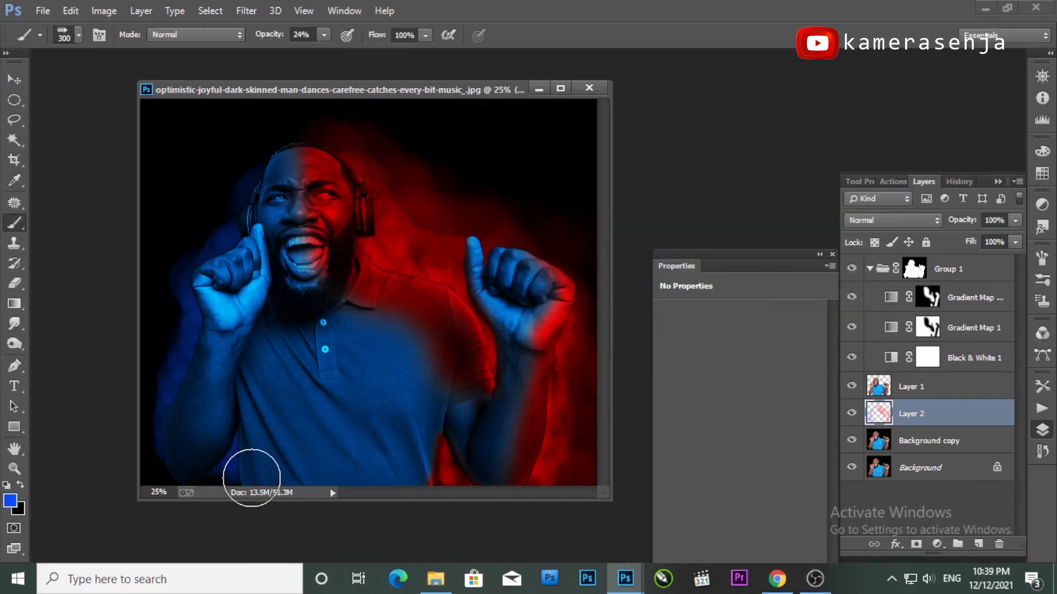
Enlarge the textured brush to 300 px for the blue smoke along the left edge
{"action": "left_click", "coordinate": [79, 34]}
{"action": "left_click", "coordinate": [649, 179]}
{"action": "key", "text": "]"}
{"action": "key", "text": "]"}
{"action": "key", "text": "]"}
{"action": "key", "text": "]"}
{"action": "key", "text": "]"}
{"action": "key", "text": "]"}
{"action": "key", "text": "]"}
{"action": "key", "text": "]"}
{"action": "key", "text": "]"}
{"action": "key", "text": "]"}
{"action": "key", "text": "]"}
{"action": "key", "text": "]"}
{"action": "key", "text": "]"}
{"action": "key", "text": "]"}
{"action": "key", "text": "]"}
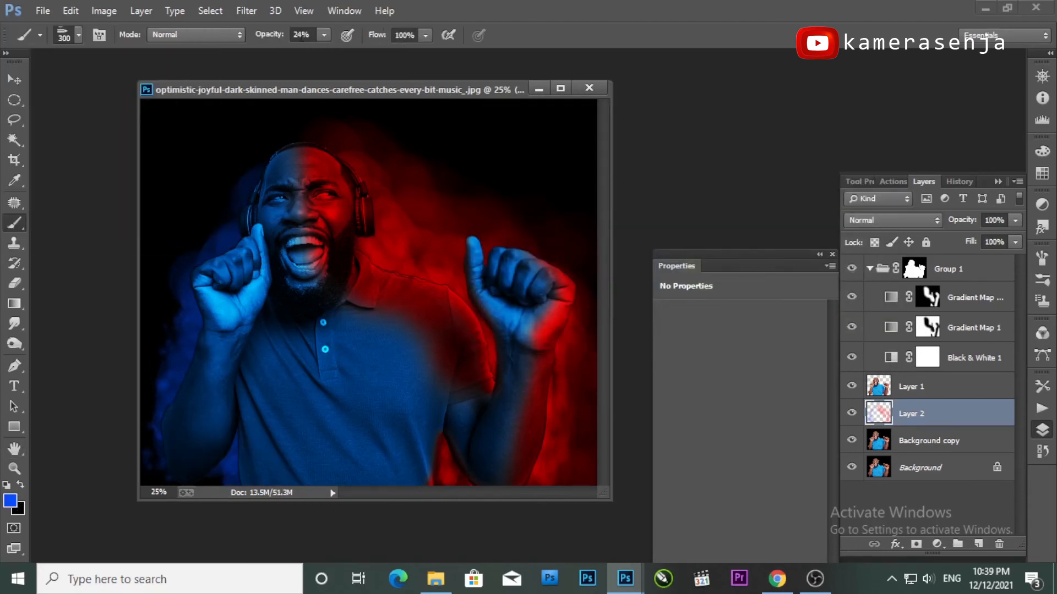
Choose a different textured brush at 300 px with 9% opacity and spread faint blue haze beside the head and arm
{"action": "left_click", "coordinate": [79, 34]}
{"action": "double_click", "coordinate": [28, 207]}
{"action": "left_click", "coordinate": [79, 34]}
{"action": "left_click_drag", "start_coordinate": [83, 85], "coordinate": [99, 85]}
{"action": "left_click", "coordinate": [706, 202]}
{"action": "left_click", "coordinate": [324, 35]}
{"action": "left_click", "coordinate": [312, 55]}
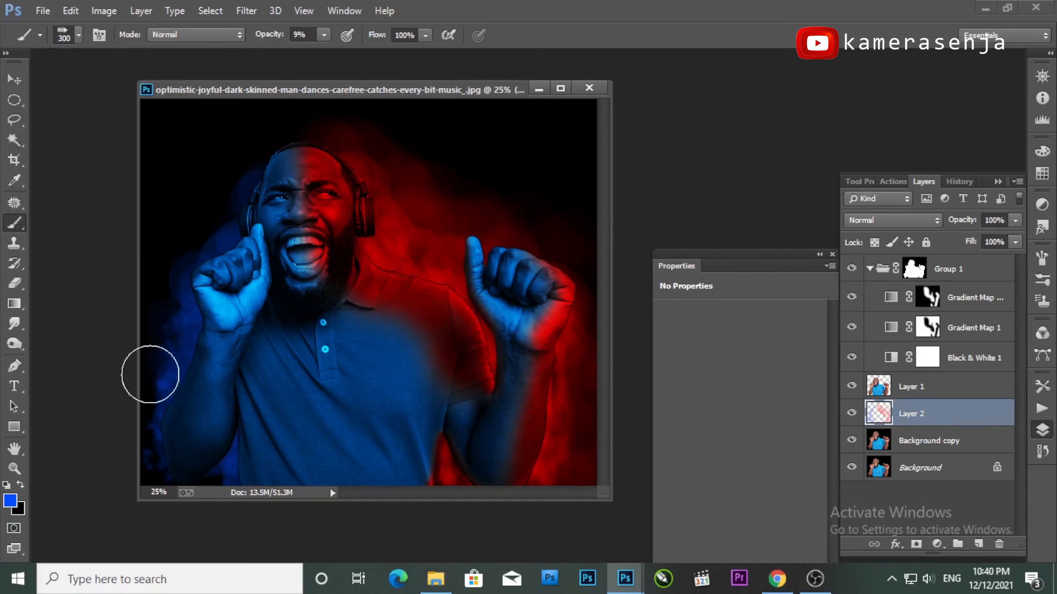
{"action": "left_click", "coordinate": [79, 35]}
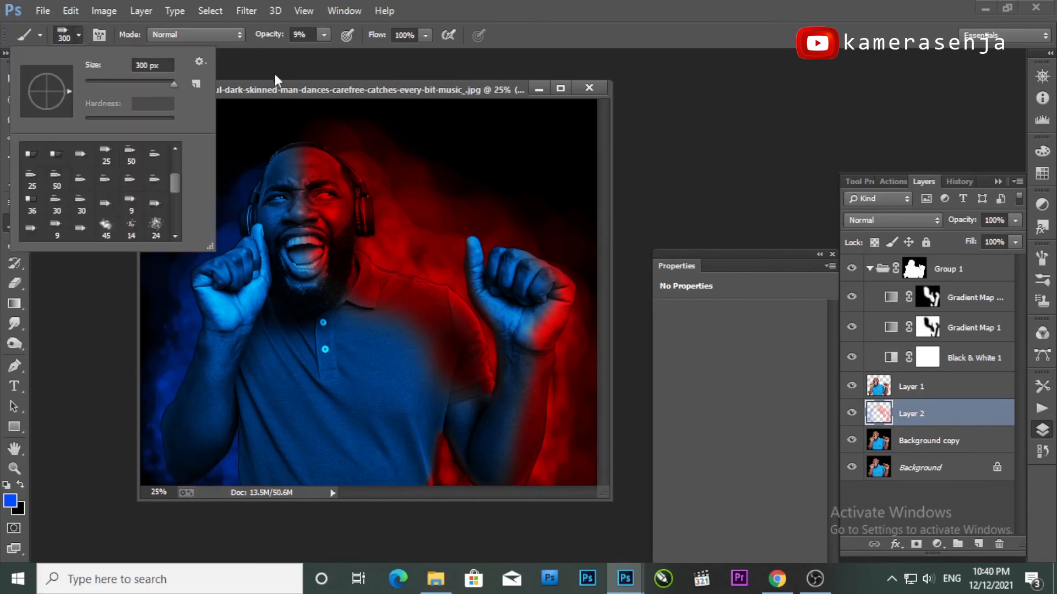
{"action": "left_click", "coordinate": [79, 35]}
{"action": "left_click", "coordinate": [280, 142]}
Sample red from beside the shoulder and intensify the red glow along the body's edge with a 150 px brush at 49% opacity
{"action": "left_click", "coordinate": [9, 500]}
{"action": "left_click", "coordinate": [395, 268]}
{"action": "key", "text": "Return"}
{"action": "key", "text": "4"}
{"action": "key", "text": "9"}
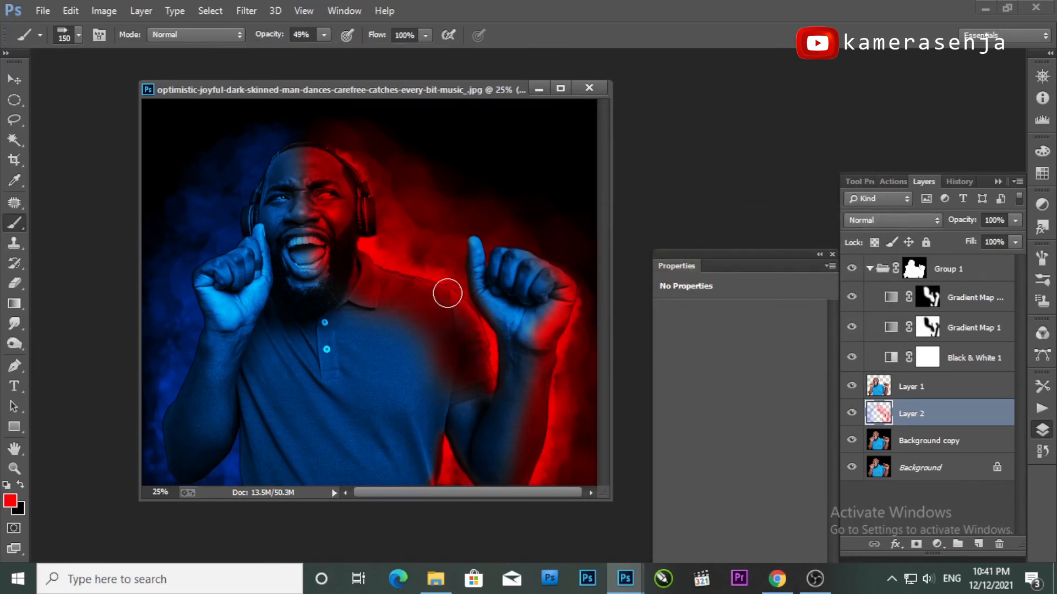
Sample light blue from the left-hand fist and brighten the blue smoke around that arm with a 250 px brush at 22% opacity
{"action": "left_click", "coordinate": [10, 500]}
{"action": "left_click", "coordinate": [234, 270]}
{"action": "key", "text": "Return"}
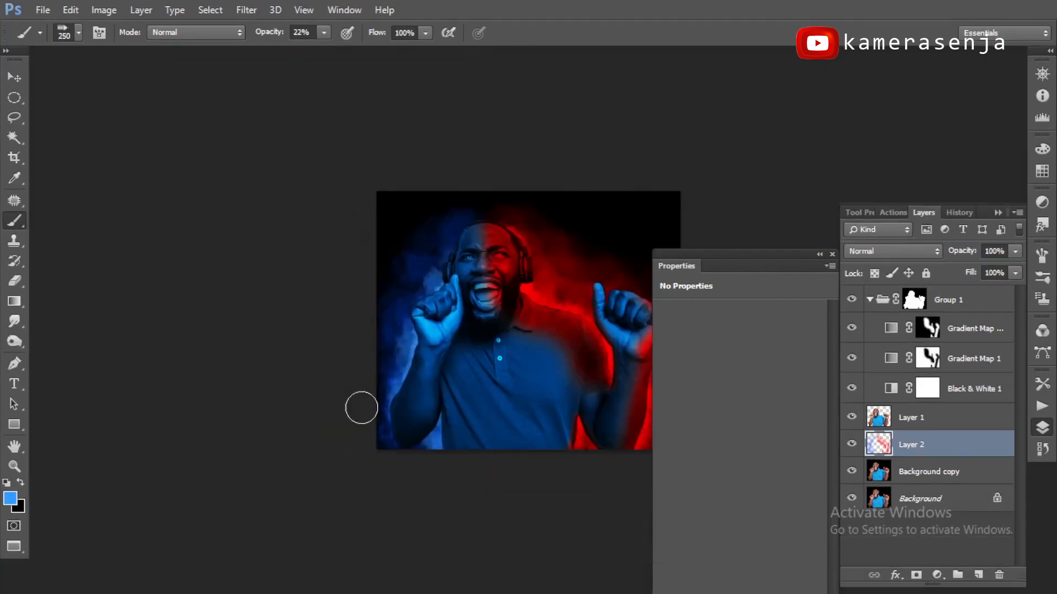
{"action": "left_click_drag", "start_coordinate": [495, 361], "coordinate": [331, 326]}
{"action": "key", "text": "ctrl+plus"}
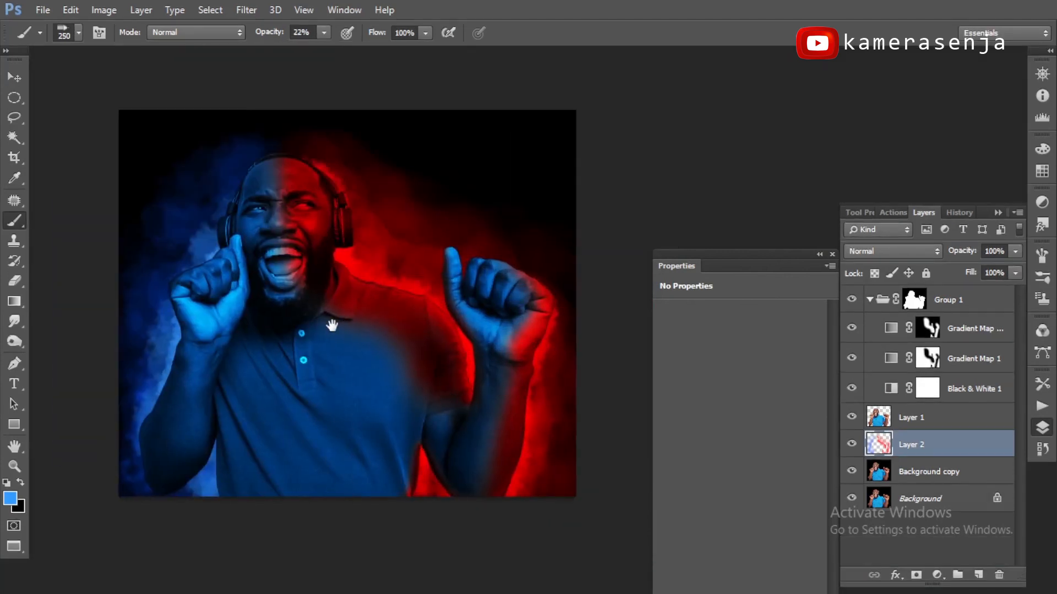